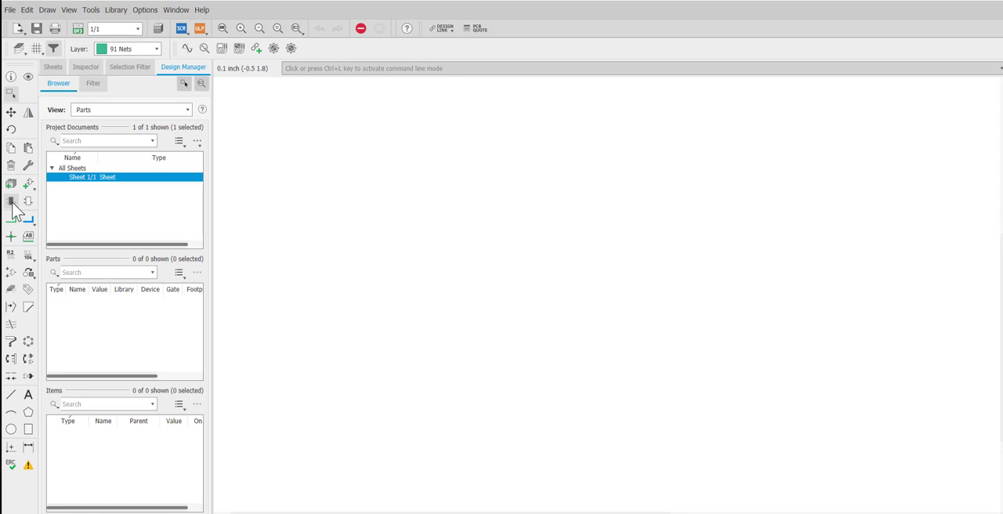
Step: Create a new module named MYMODULE and place one instance of it on the schematic sheet
left_click(11, 203)
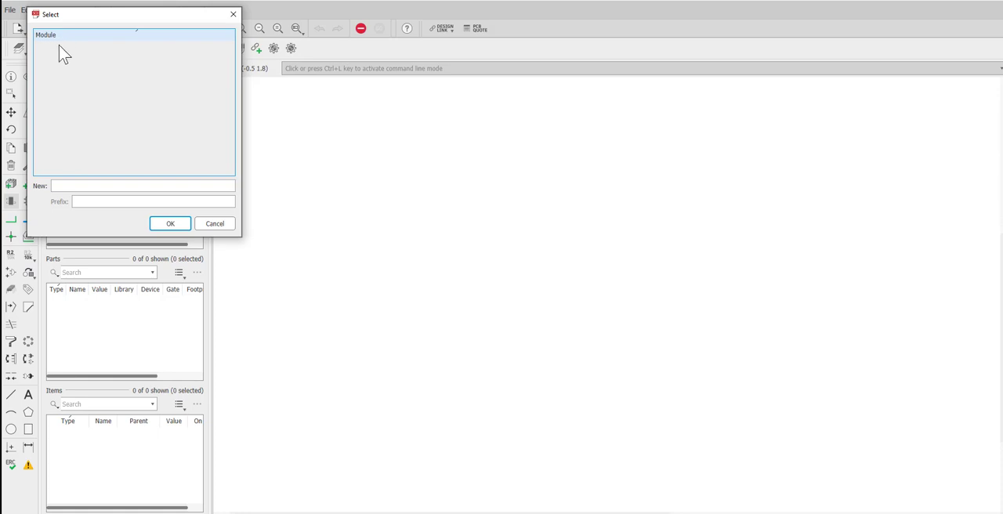
left_click(61, 185)
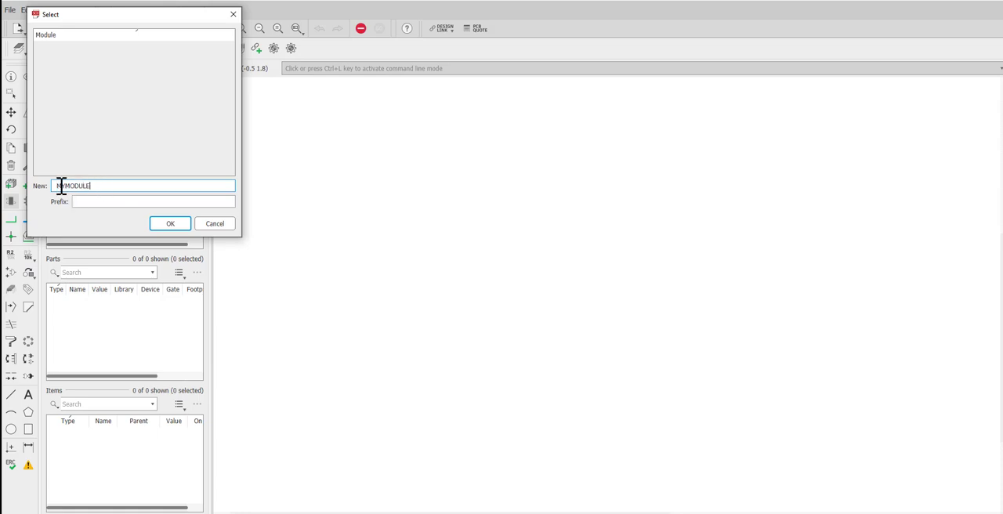
left_click(168, 223)
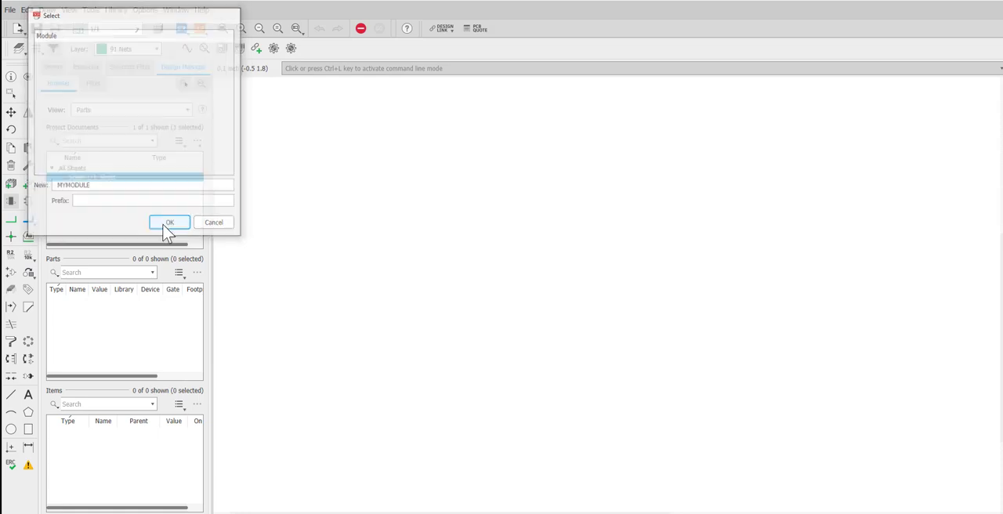
left_click(521, 267)
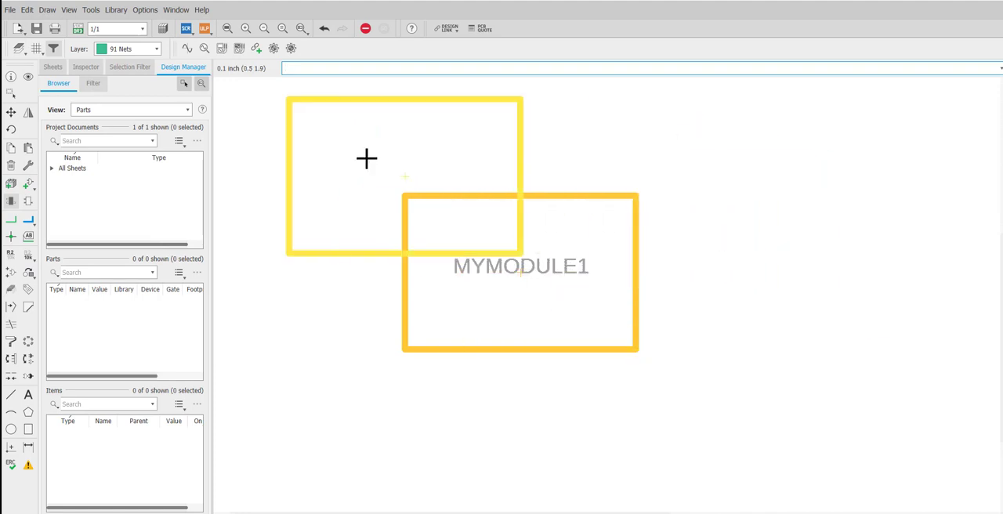
left_click(10, 94)
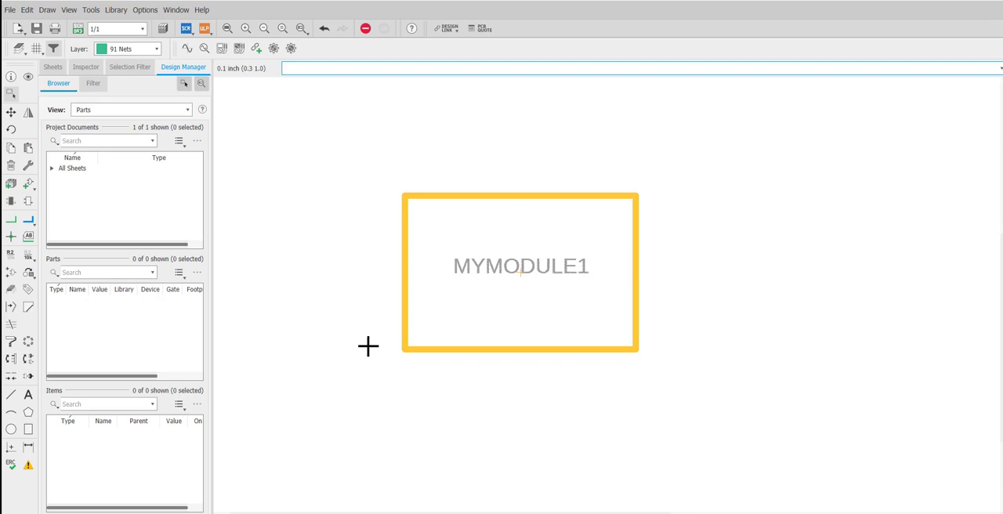
Step: Open the placed MYMODULE1 block's internal schematic for editing
right_click(448, 195)
left_click(418, 197)
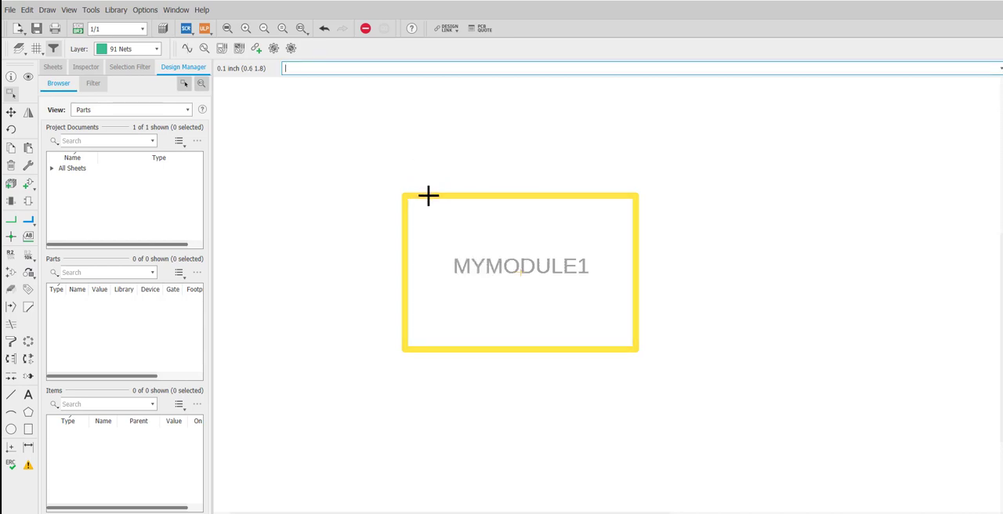
right_click(428, 196)
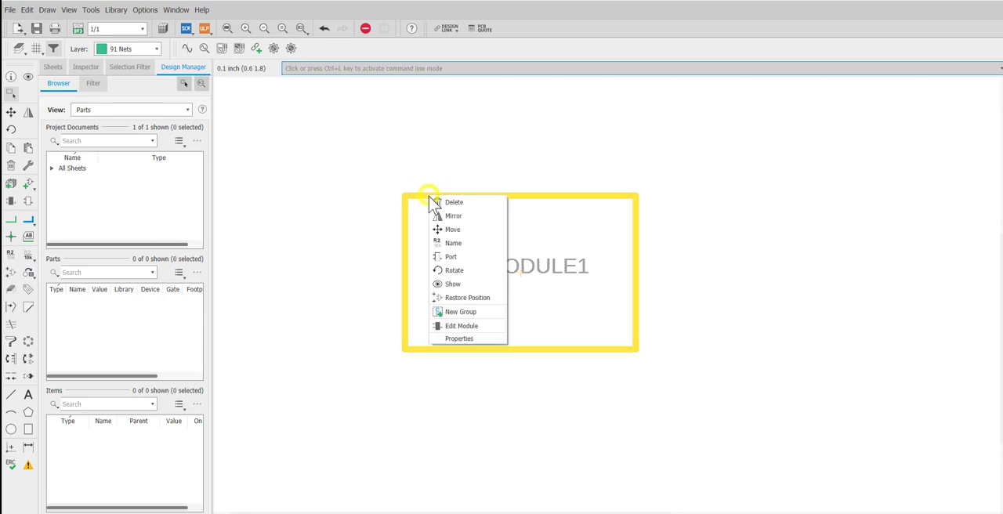
left_click(463, 327)
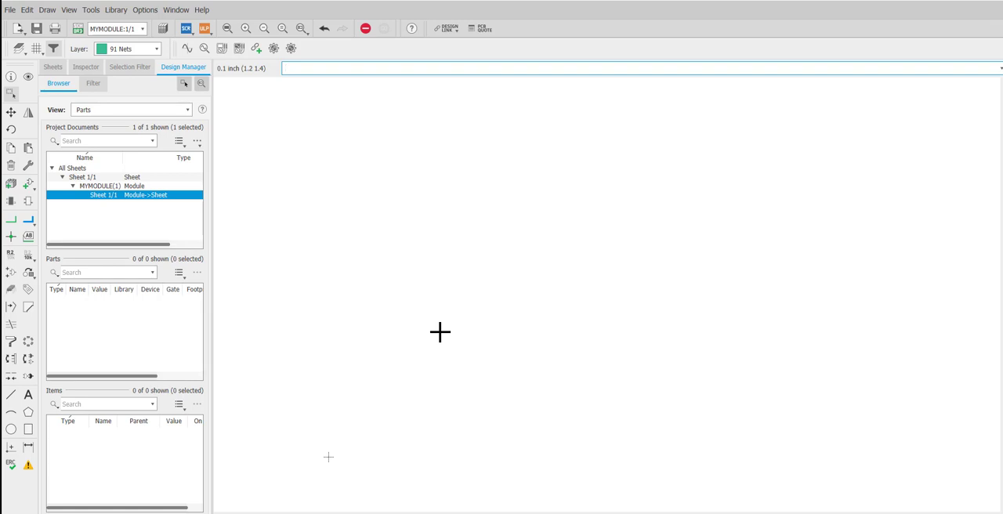
Step: Place two 2-input AND gates from the ngspice-digital library on the module sheet, one above the other
left_click(30, 186)
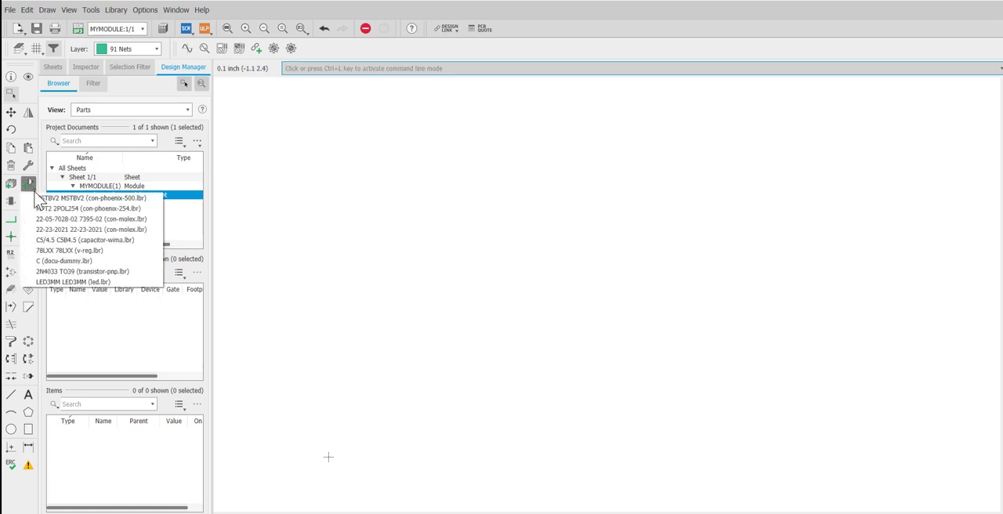
left_click(329, 457)
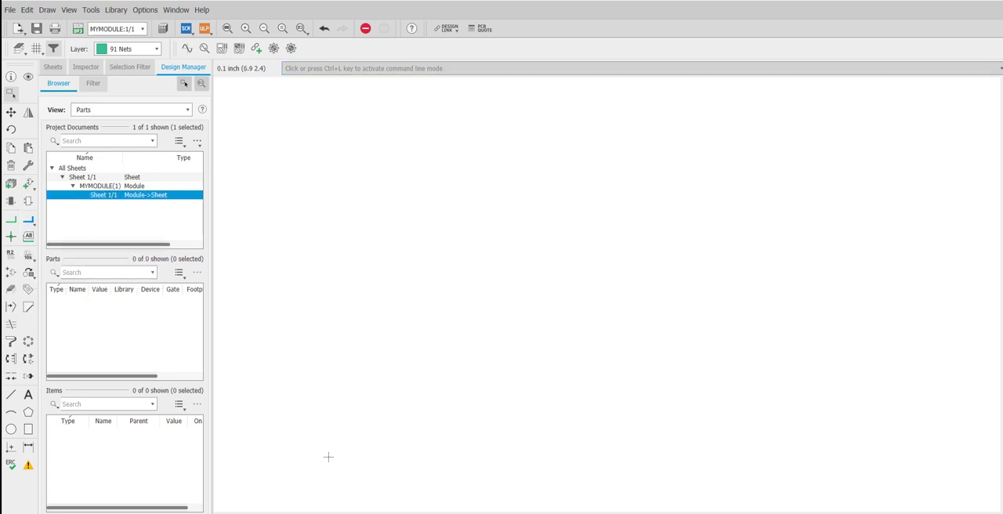
left_click(33, 185)
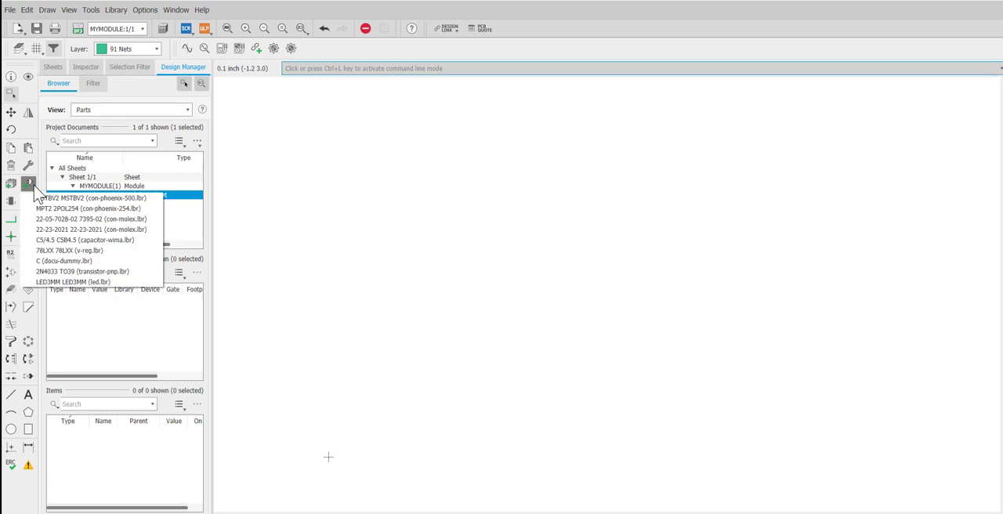
left_click(29, 186)
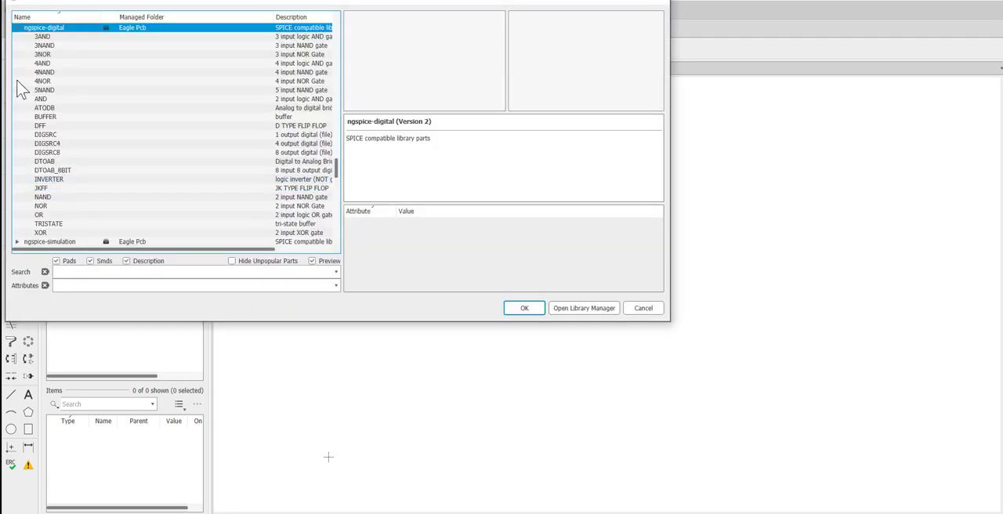
scroll(23, 90, "up", 2)
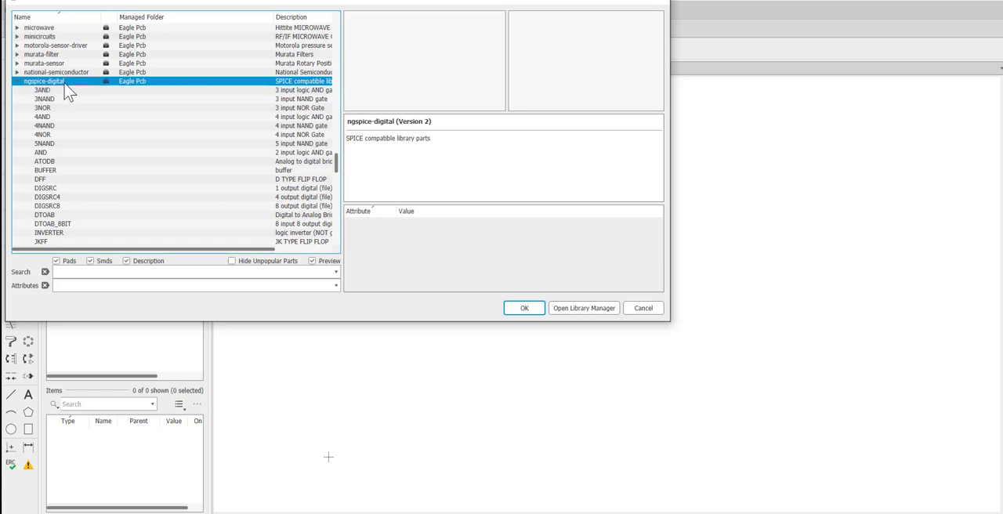
left_click(56, 154)
left_click(521, 308)
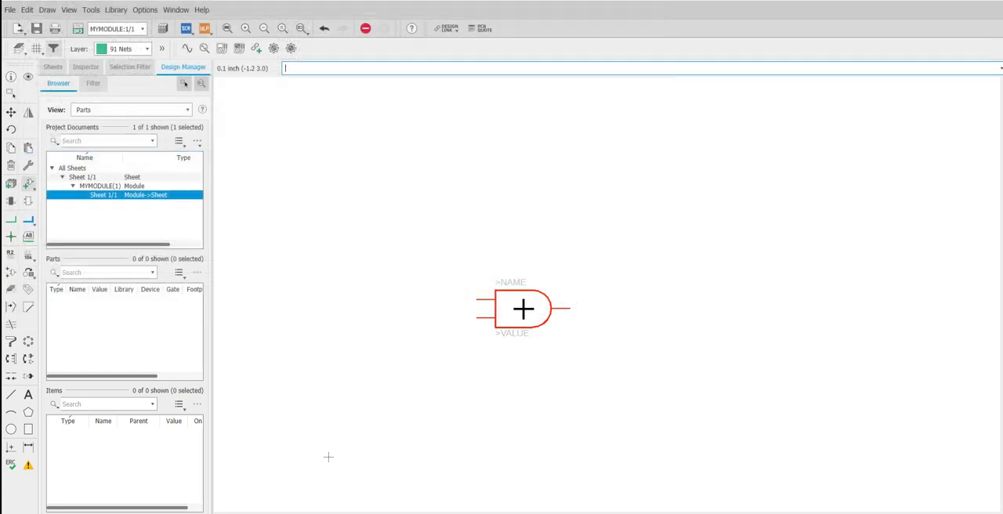
left_click(562, 235)
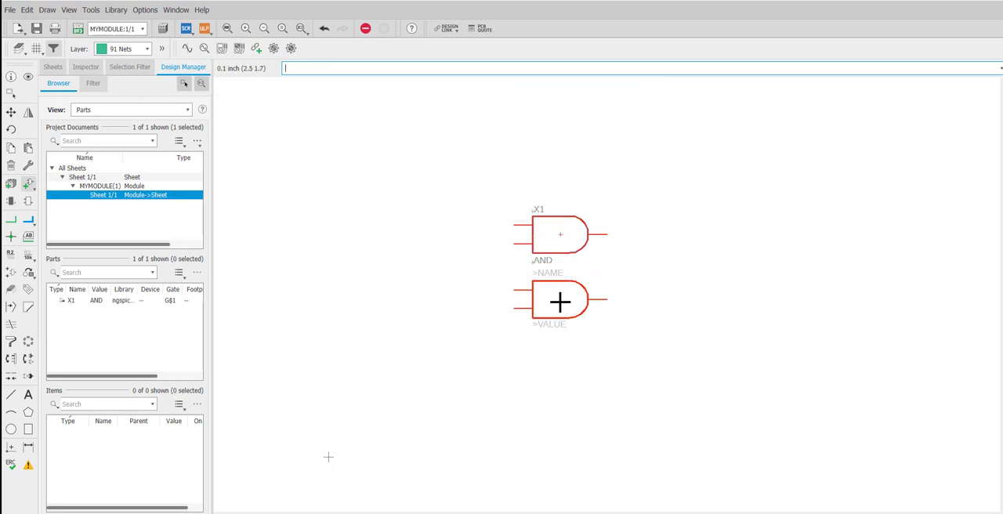
left_click(560, 302)
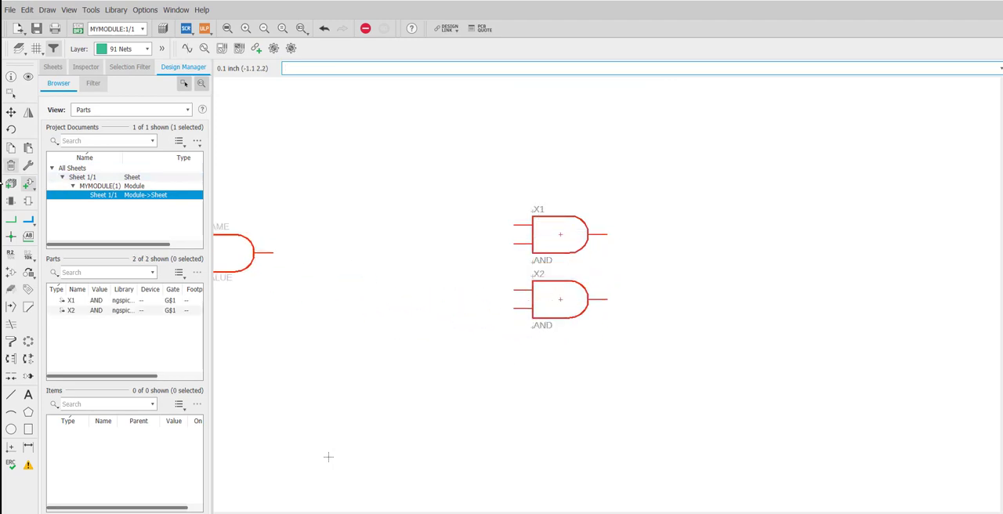
Step: Place an INVERTER from the ngspice-digital library just right of the lower AND gate, in line with its output
left_click(29, 184)
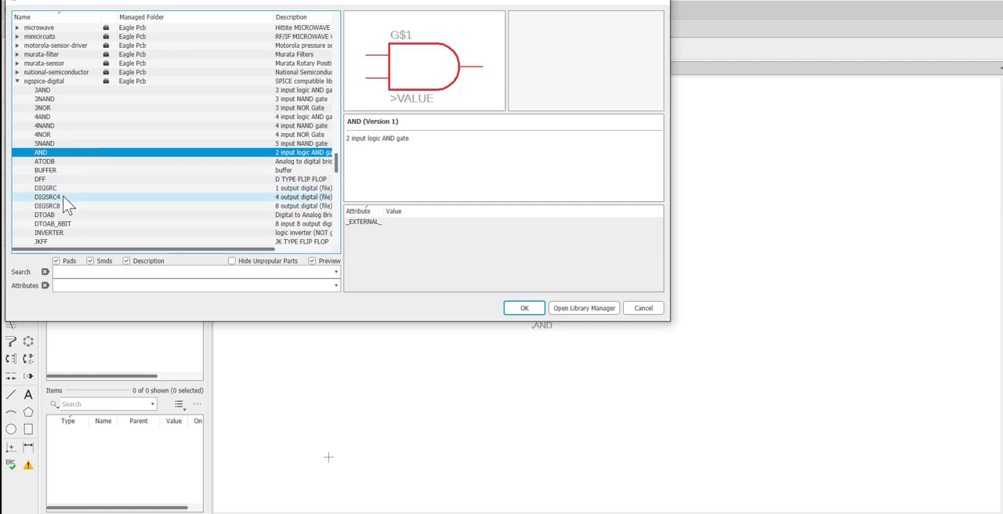
scroll(63, 227, "down", 1)
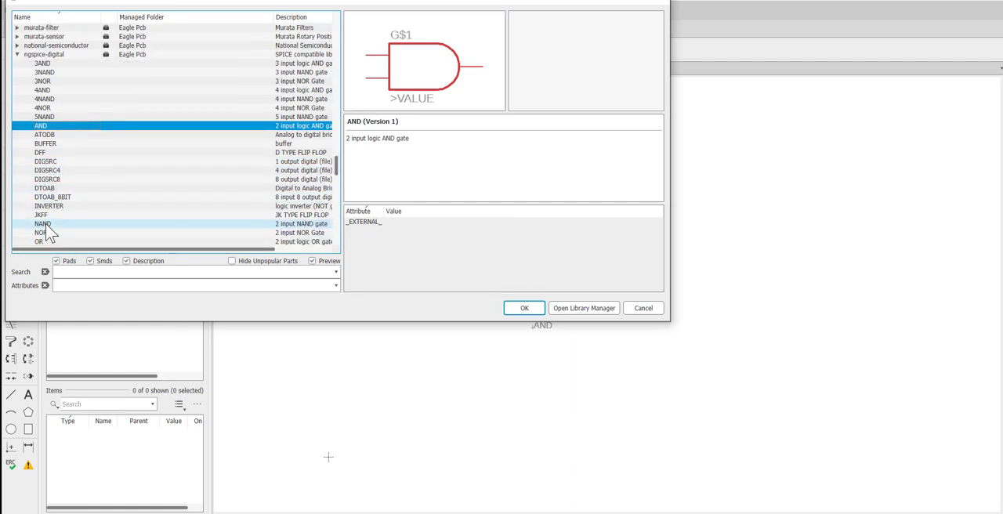
scroll(46, 225, "down", 1)
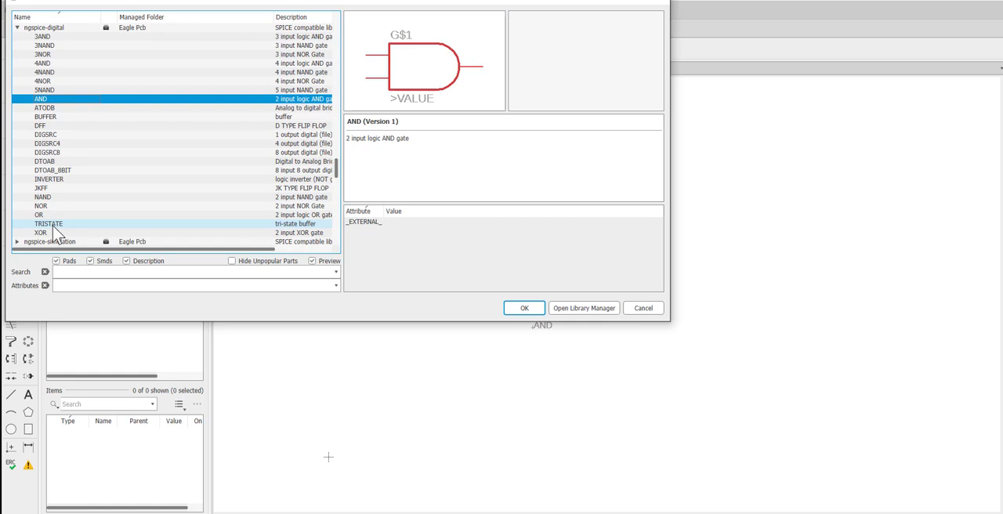
scroll(54, 225, "up", 1)
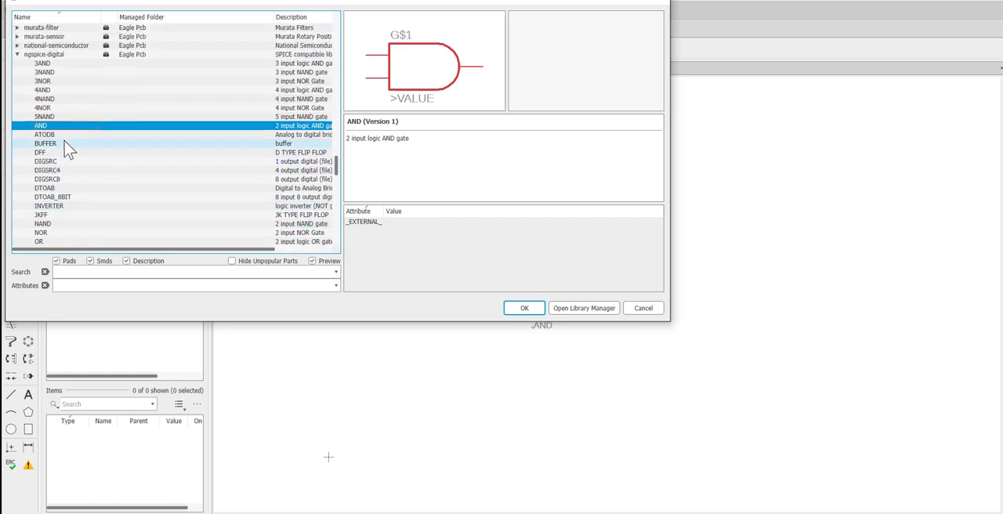
left_click(59, 206)
left_click(524, 308)
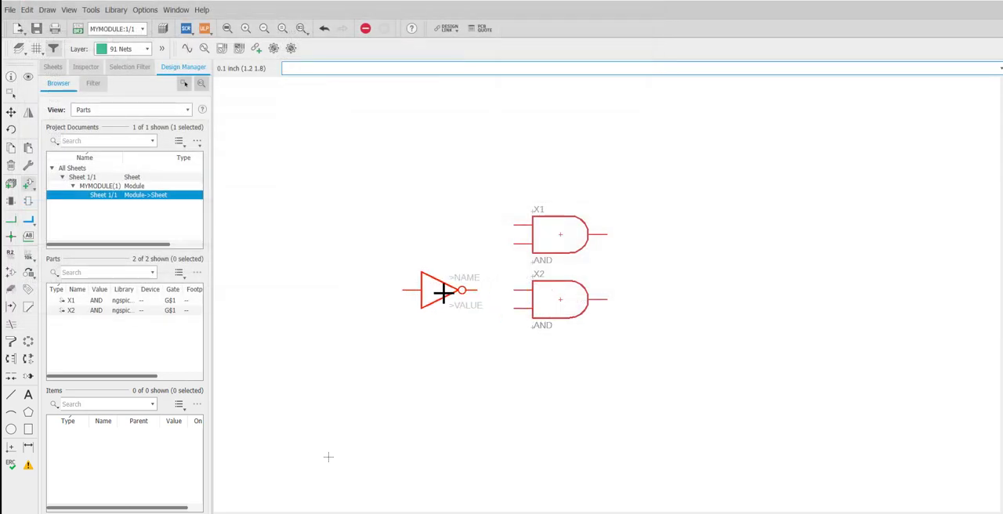
left_click(663, 298)
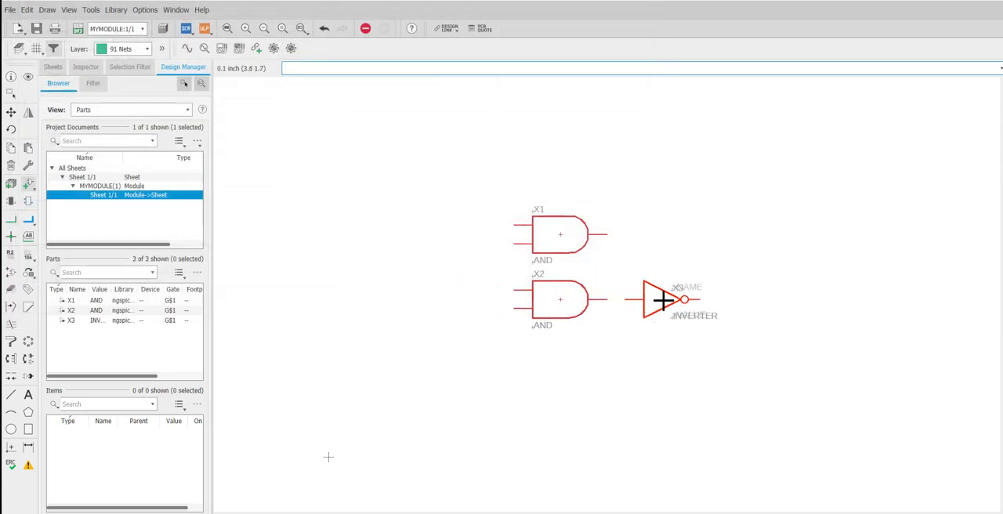
key("Escape")
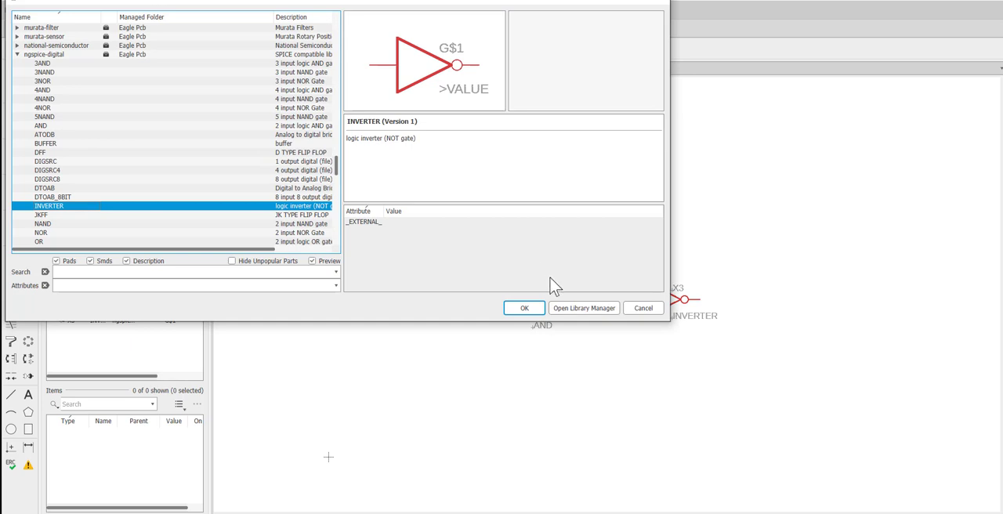
left_click(643, 308)
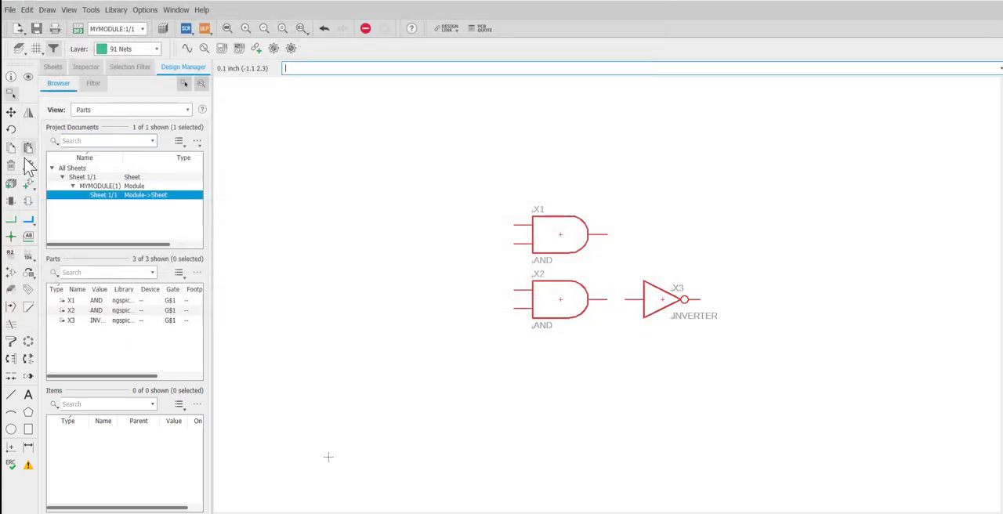
Step: Wire the lower AND gate's output to the inverter's input, and run a net rightward from the upper AND gate's output
left_click(11, 220)
left_click(605, 300)
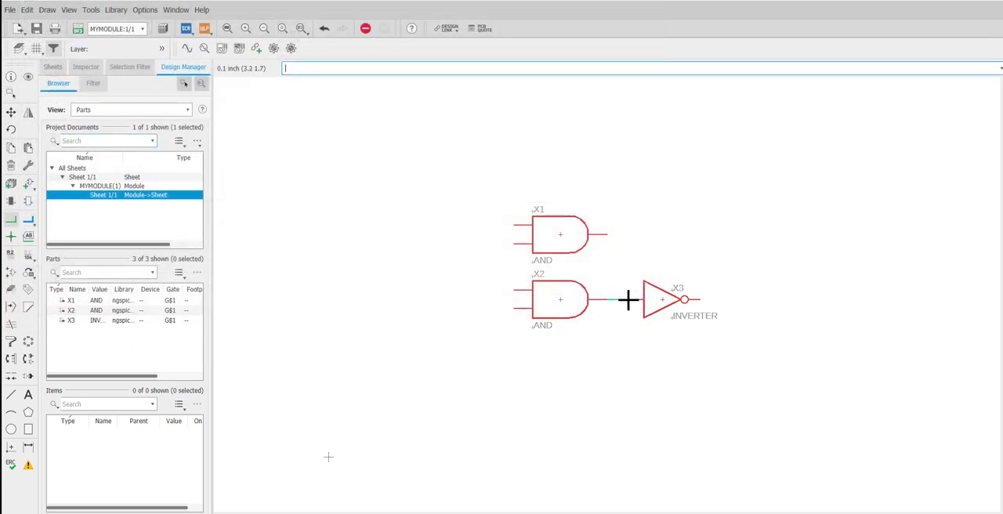
left_click(631, 299)
left_click(609, 235)
left_click(702, 262)
key("Escape")
key("Escape")
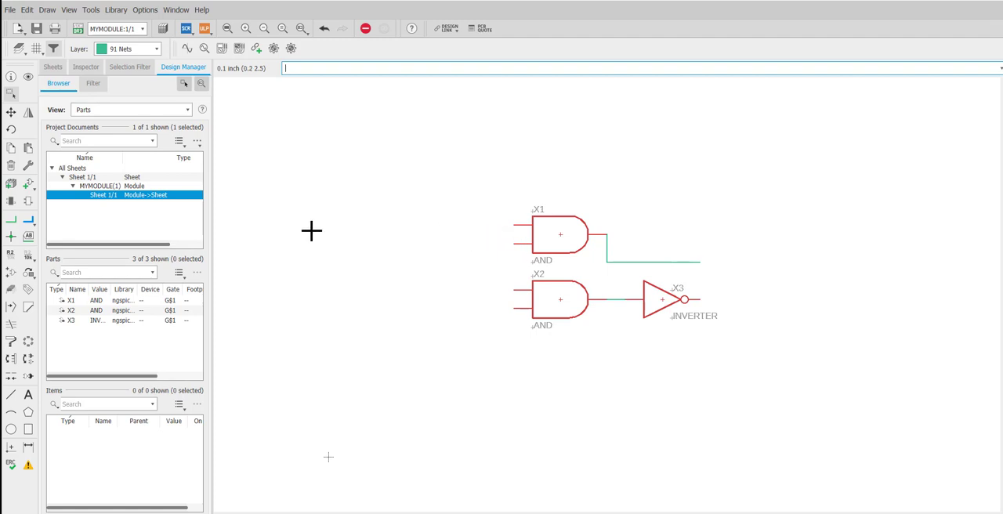
Step: Connect the lower AND gate's upper input to the upper AND gate's lower input with a net
left_click(11, 219)
left_click(512, 289)
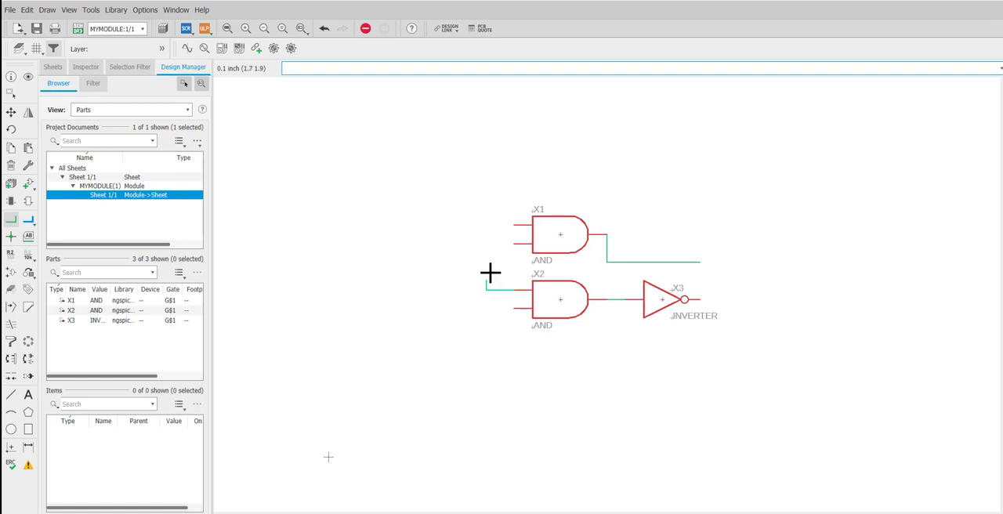
left_click(486, 244)
left_click(513, 244)
Step: Draw open-ended nets leftward from the upper AND gate's top input and the lower AND gate's bottom input
left_click(514, 226)
double_click(447, 217)
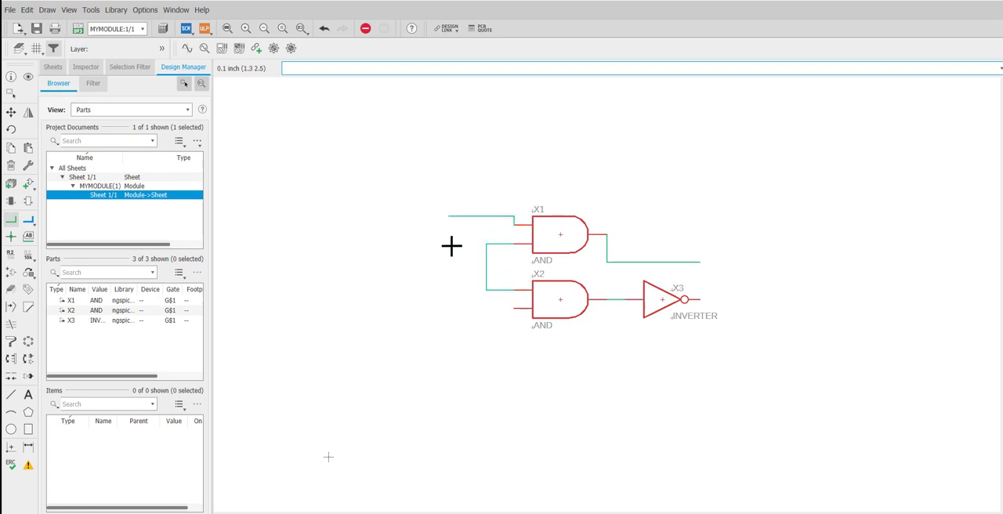
left_click(513, 308)
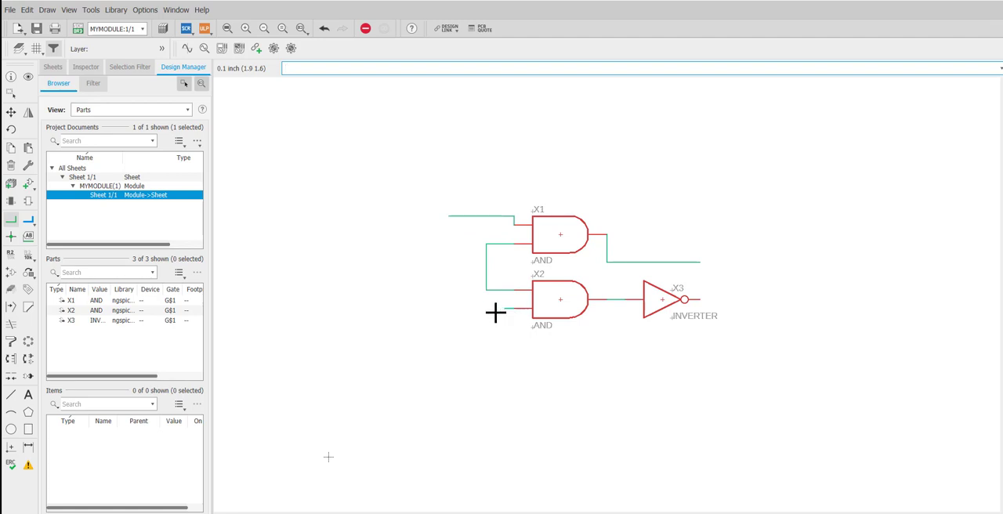
double_click(448, 308)
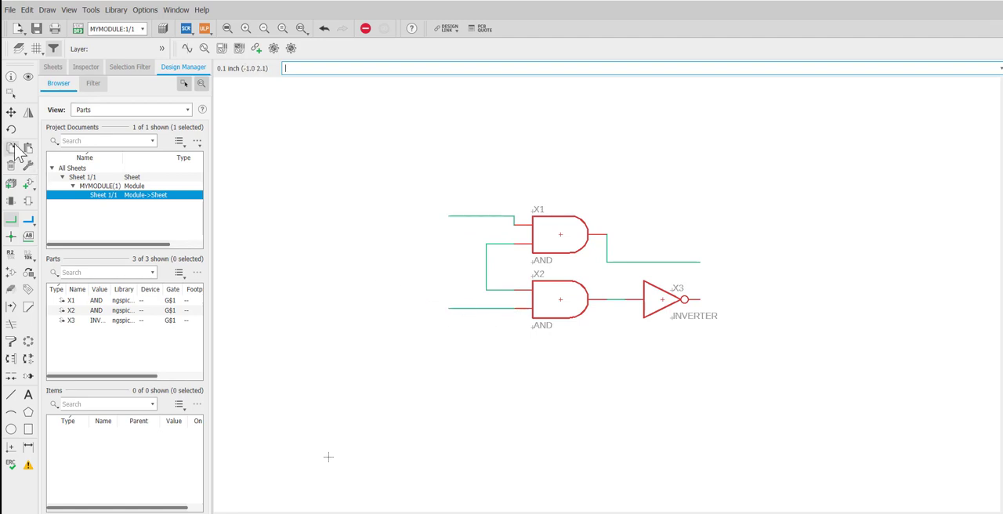
Step: Place a 2-input OR gate from the ngspice-digital library to the right of the inverter
left_click(29, 185)
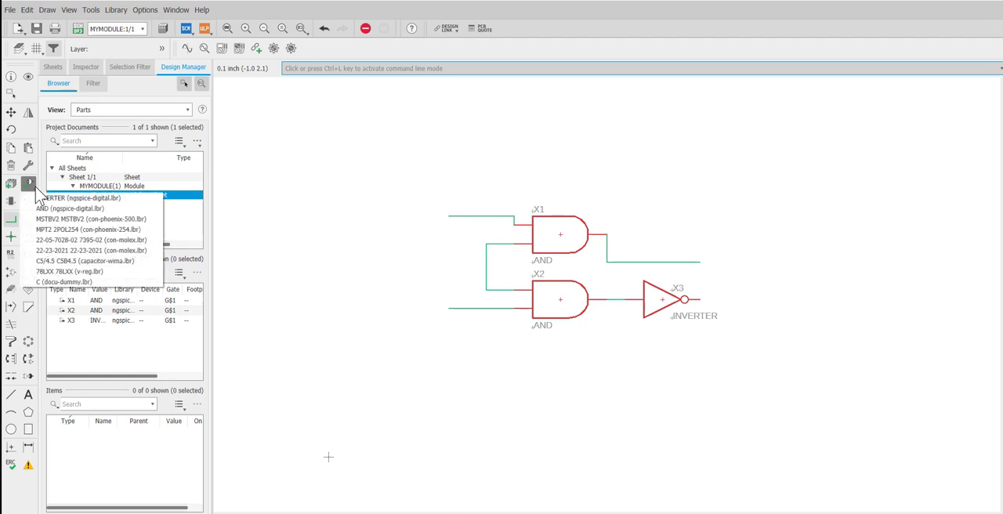
left_click(29, 185)
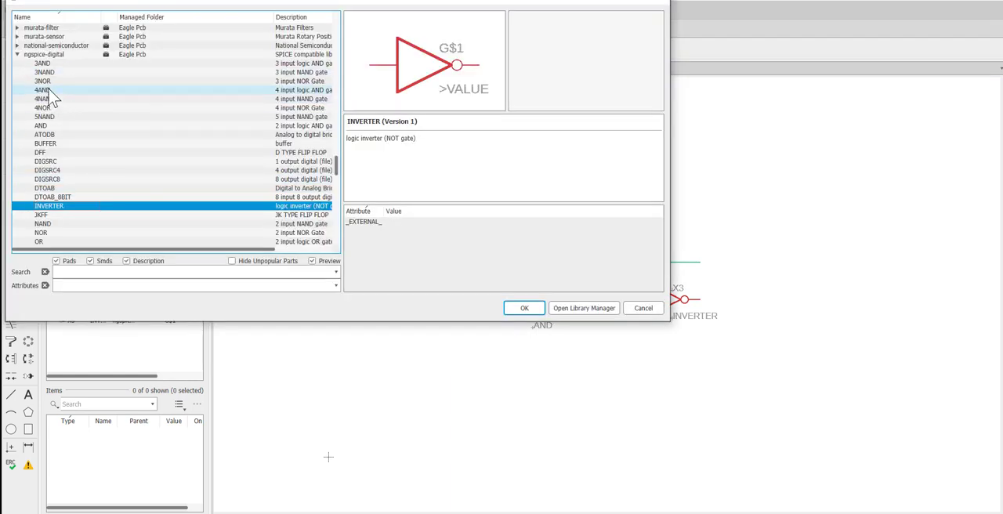
scroll(55, 212, "down", 1)
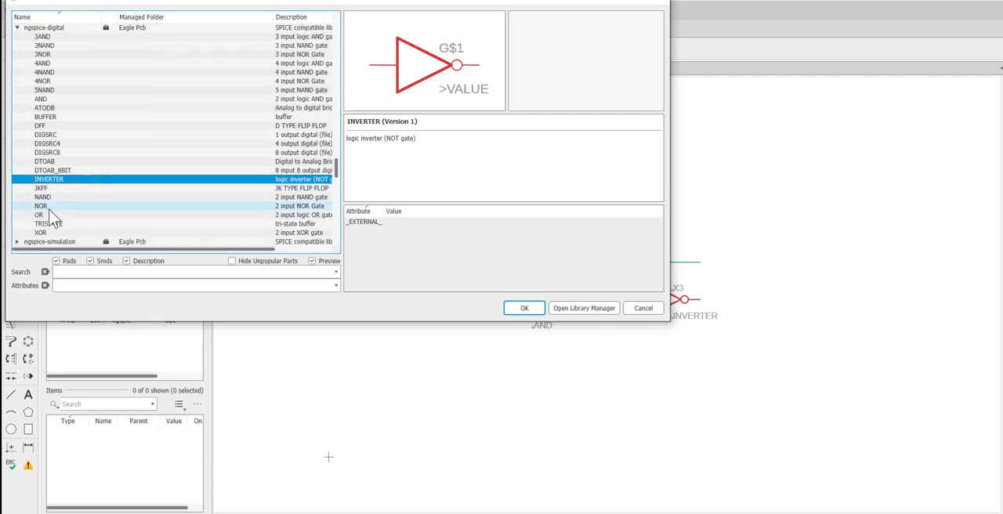
left_click(52, 214)
left_click(535, 308)
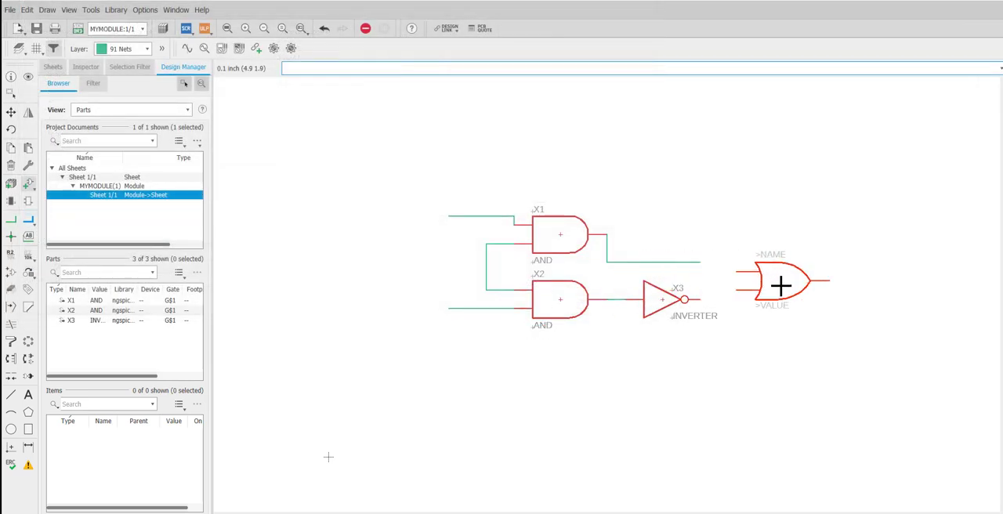
left_click(780, 287)
key("Escape")
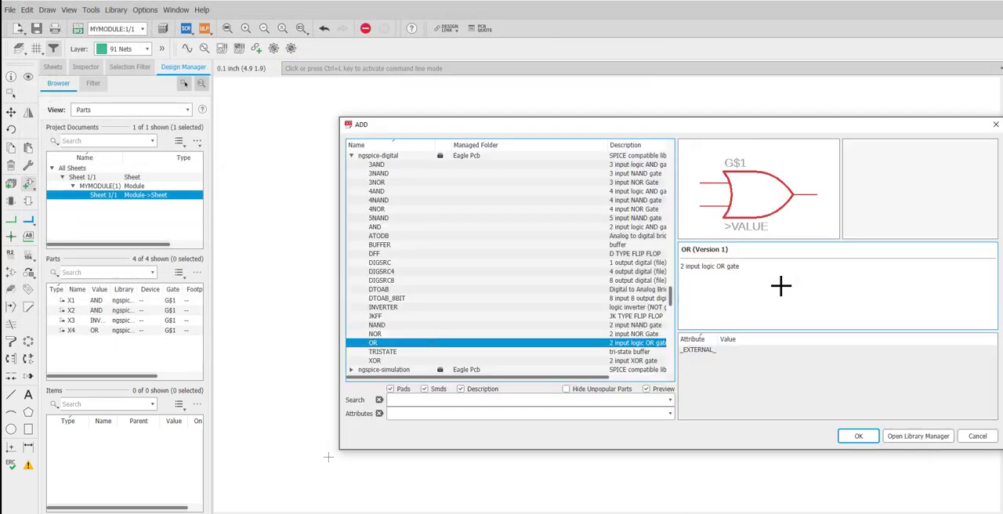
Step: Wire the upper AND gate's open output net to the OR gate's upper input and the inverter's output to its lower input
left_click(855, 437)
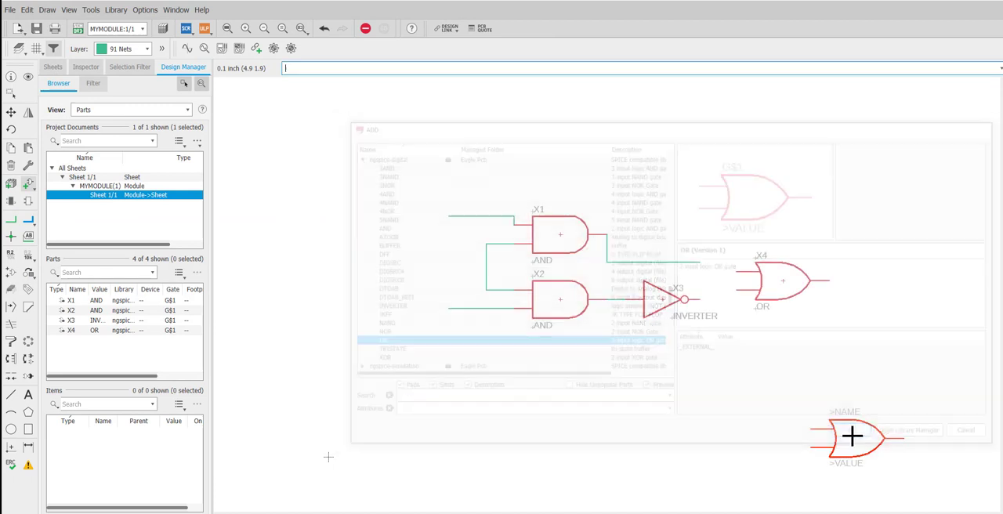
left_click(12, 219)
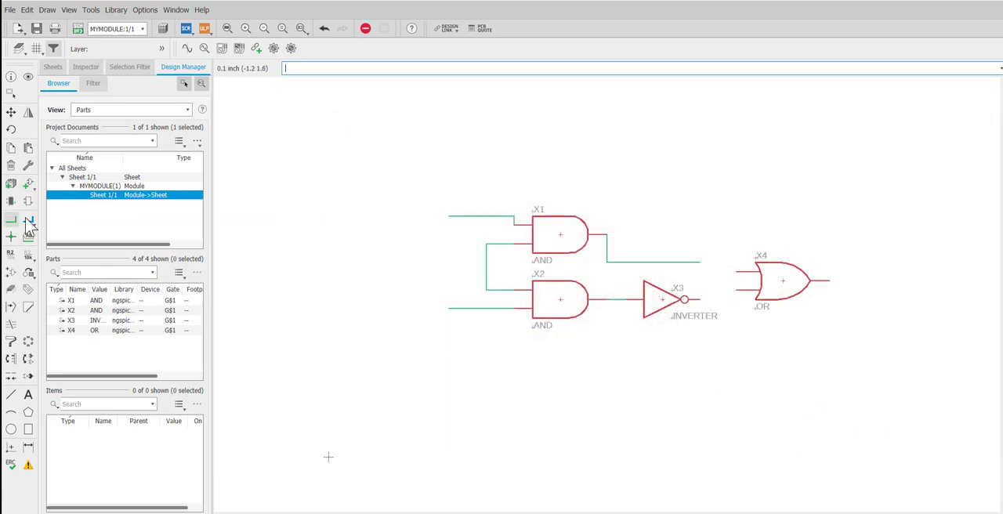
left_click(700, 263)
left_click(738, 272)
left_click(738, 290)
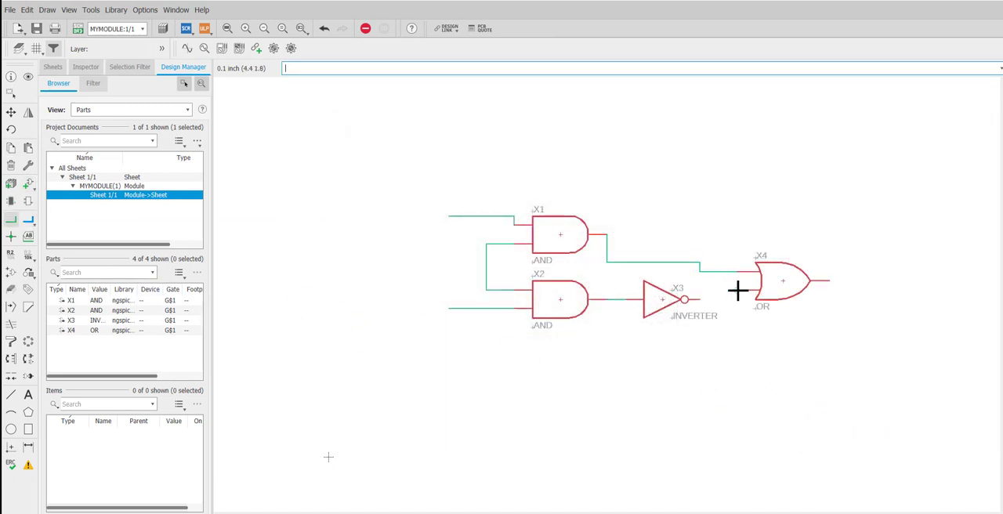
left_click(697, 300)
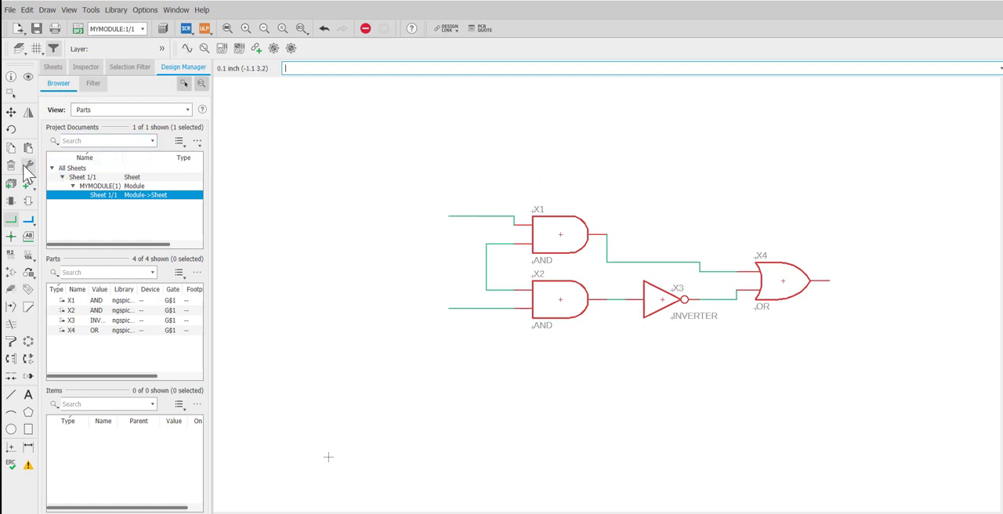
left_click(82, 178)
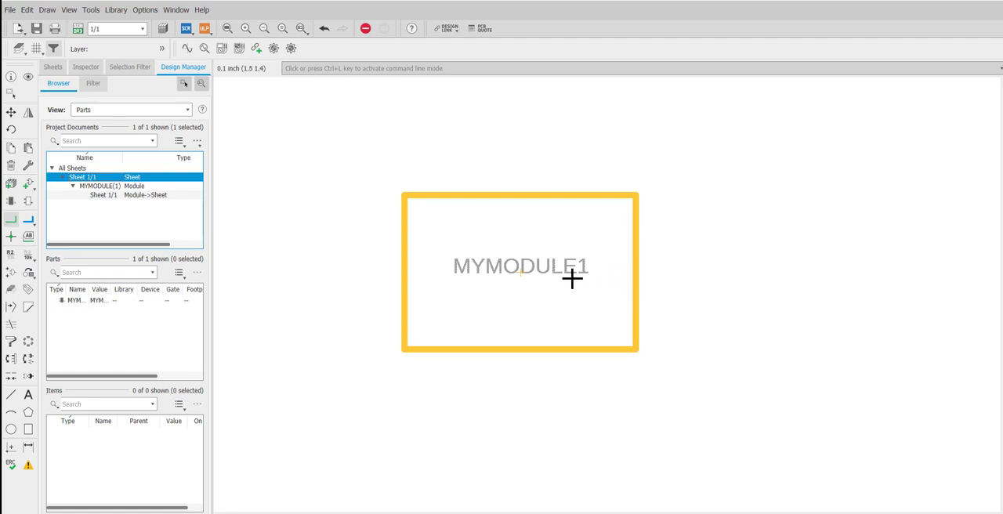
left_click(433, 196)
left_click(11, 95)
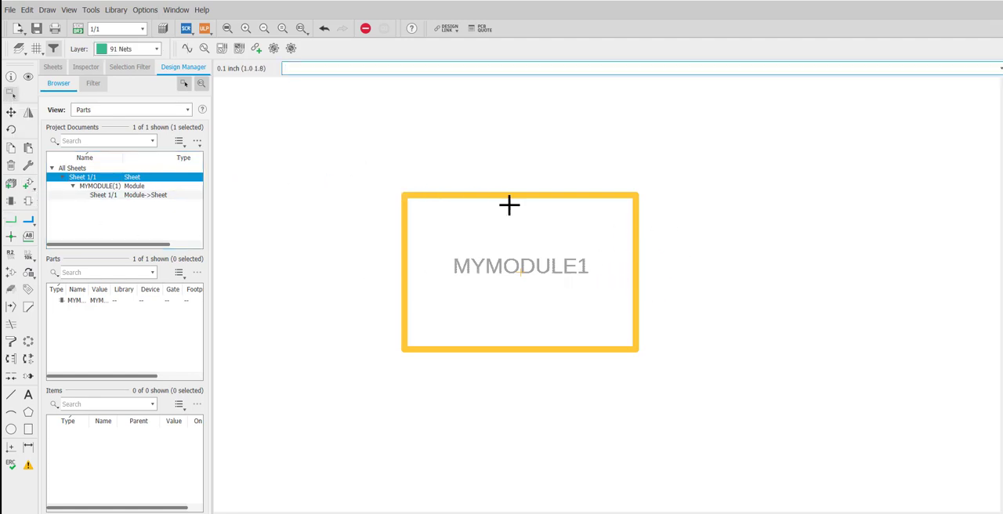
left_click(499, 197)
right_click(500, 197)
left_click(499, 197)
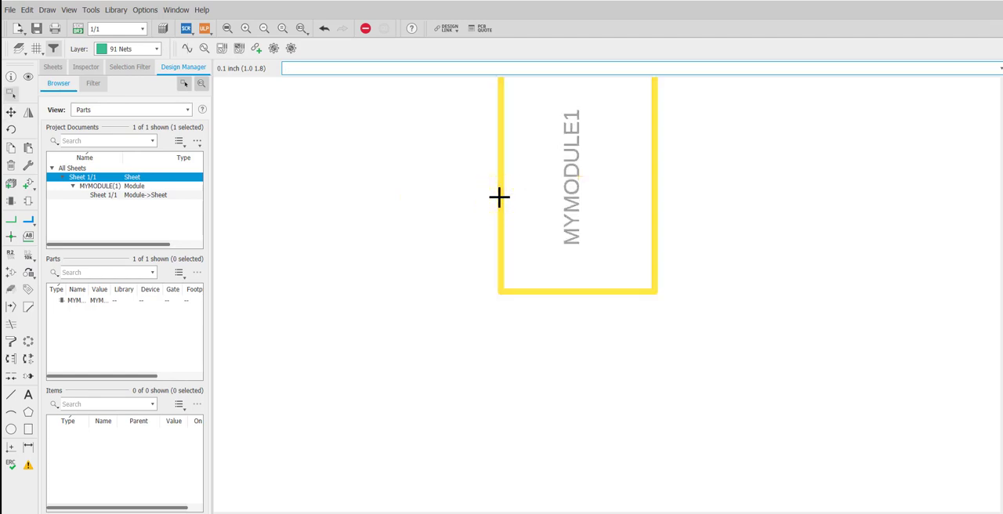
right_click(499, 197)
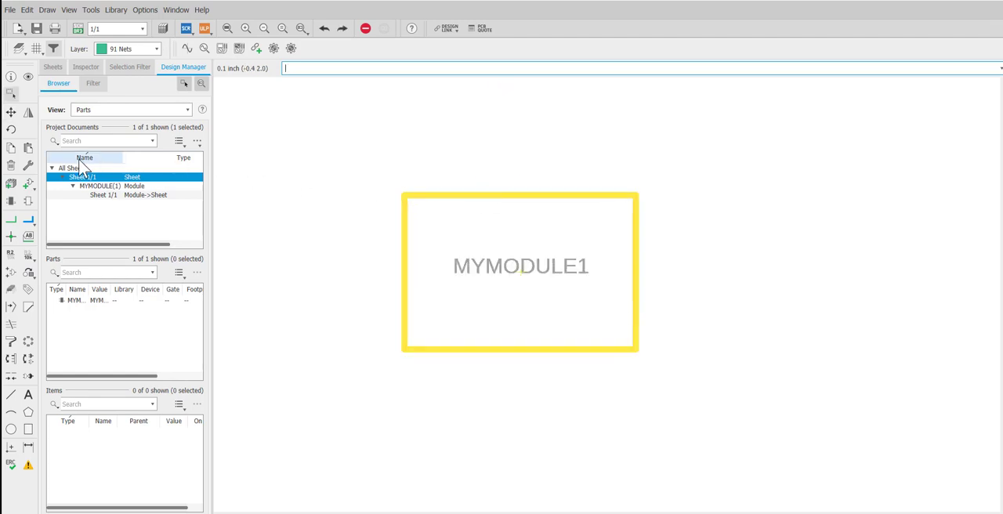
right_click(436, 197)
left_click(437, 327)
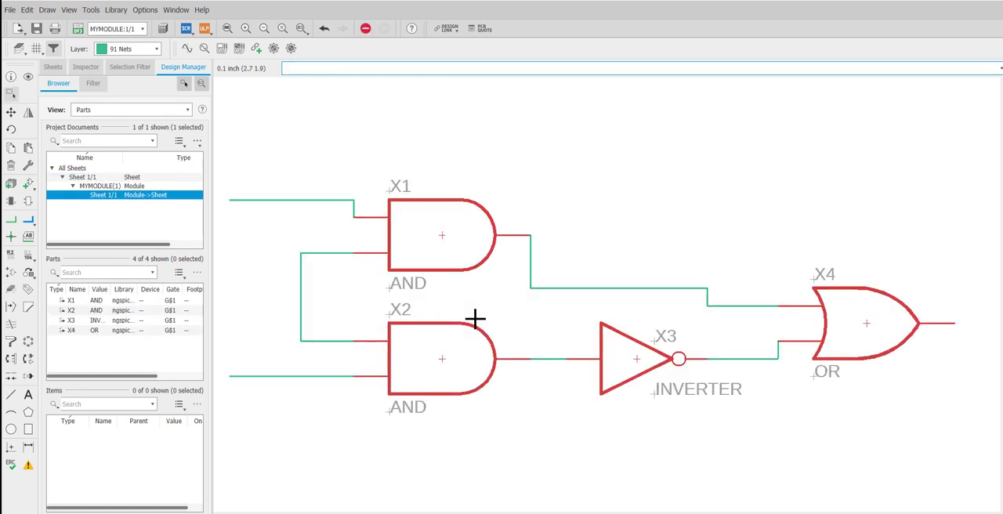
Step: Draw a short open-ended net rightward from the OR gate's output
scroll(475, 319, "down", 1)
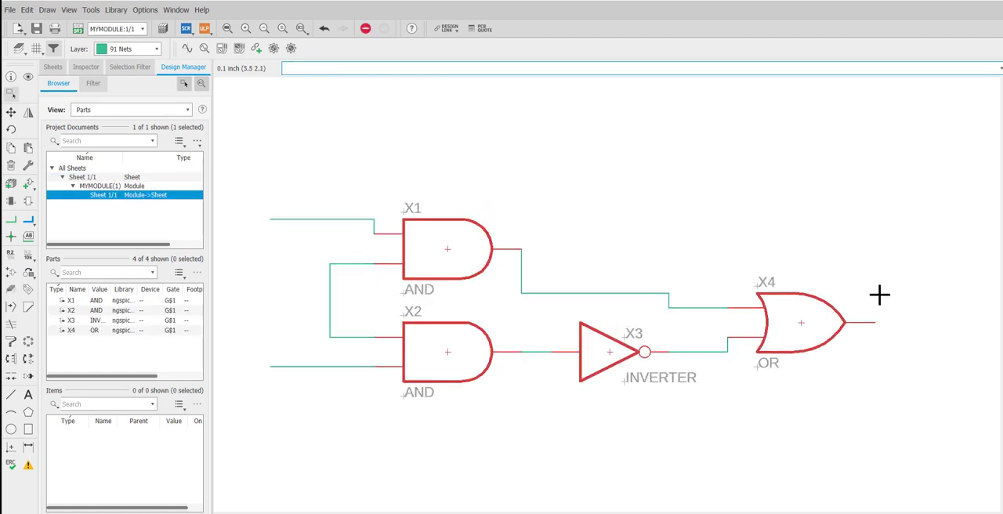
left_click(16, 225)
left_click(875, 322)
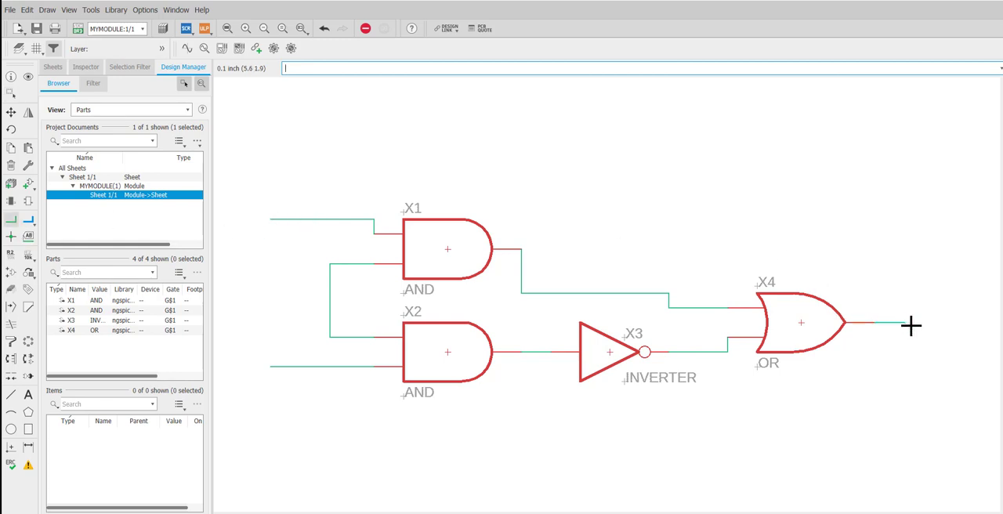
double_click(909, 325)
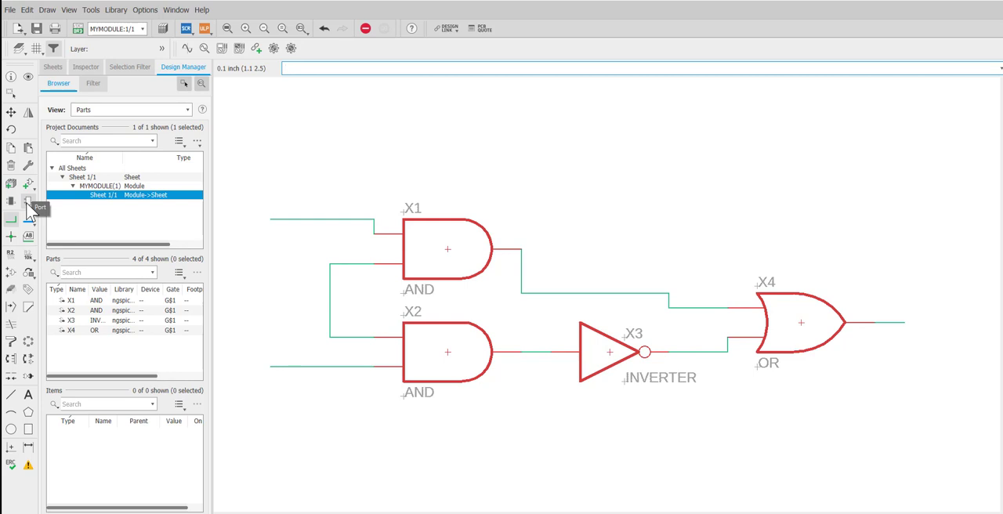
double_click(72, 178)
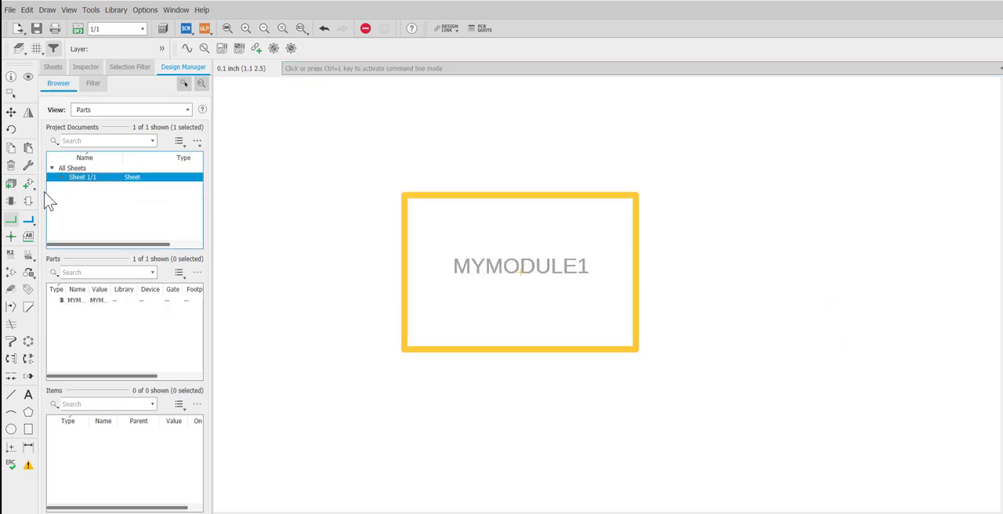
left_click(638, 239)
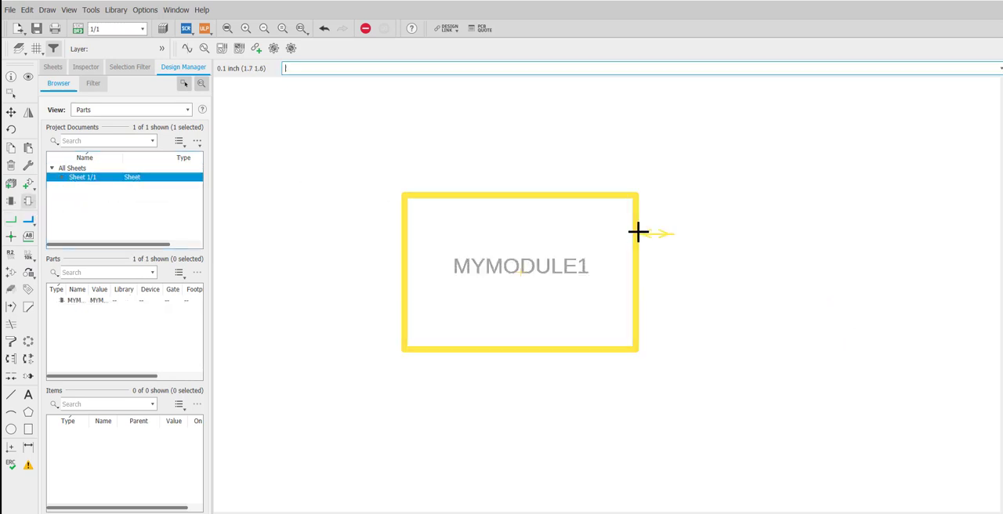
left_click(640, 233)
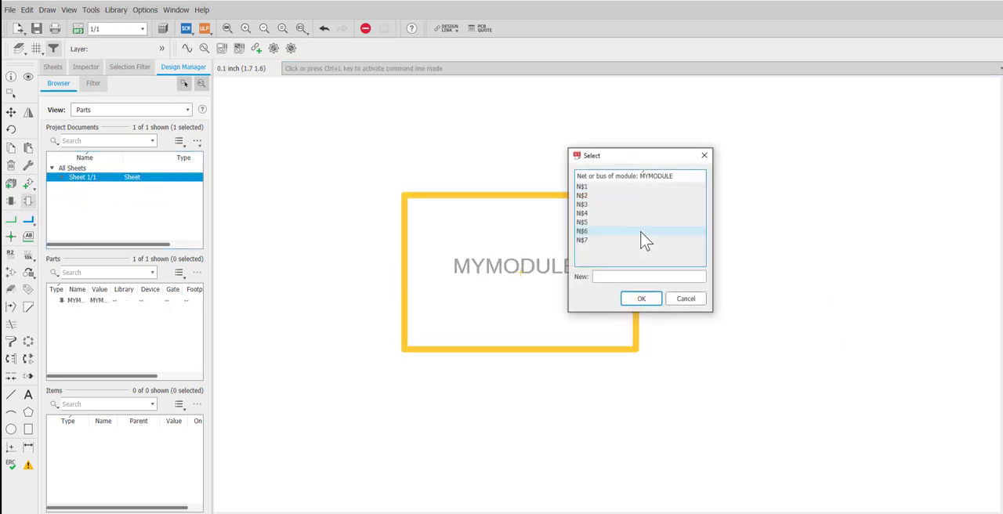
left_click(686, 299)
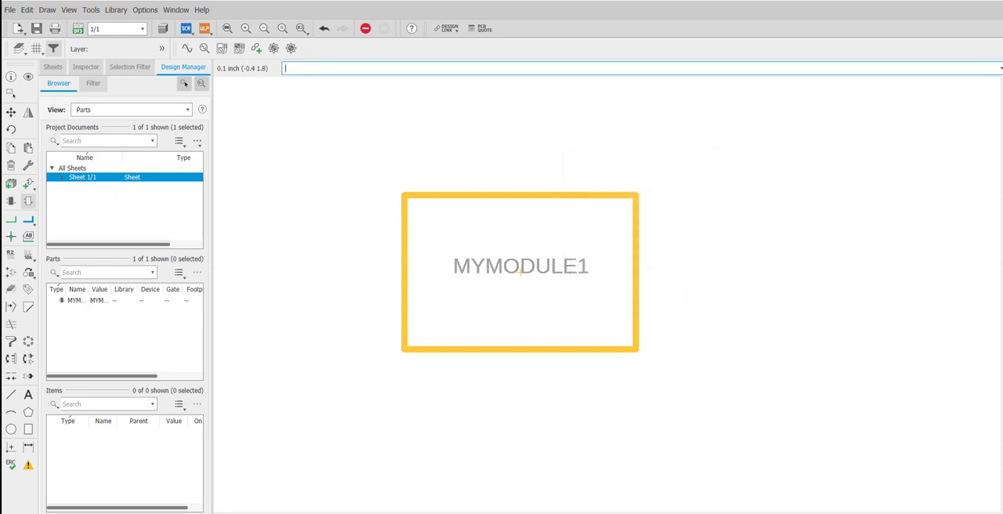
left_click(11, 200)
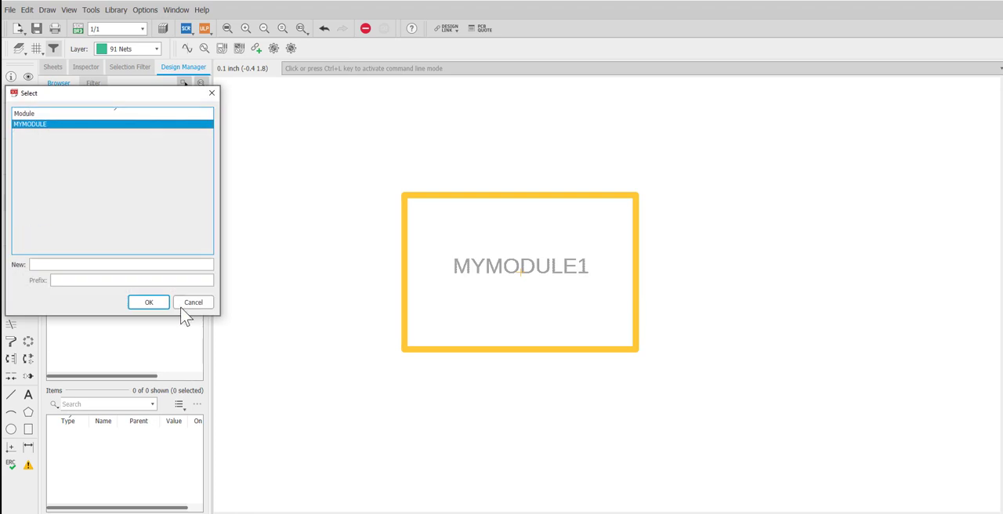
left_click(190, 303)
left_click(71, 168)
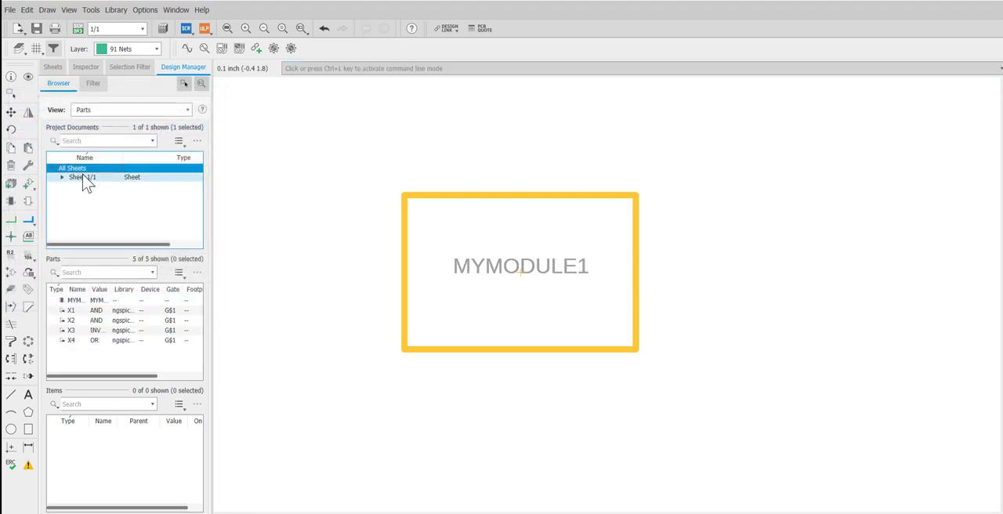
left_click(84, 176)
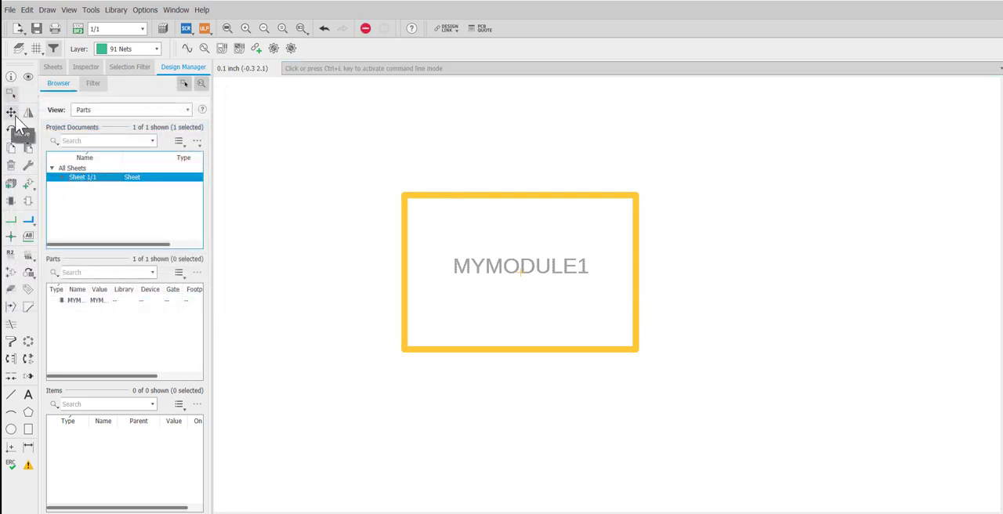
right_click(452, 196)
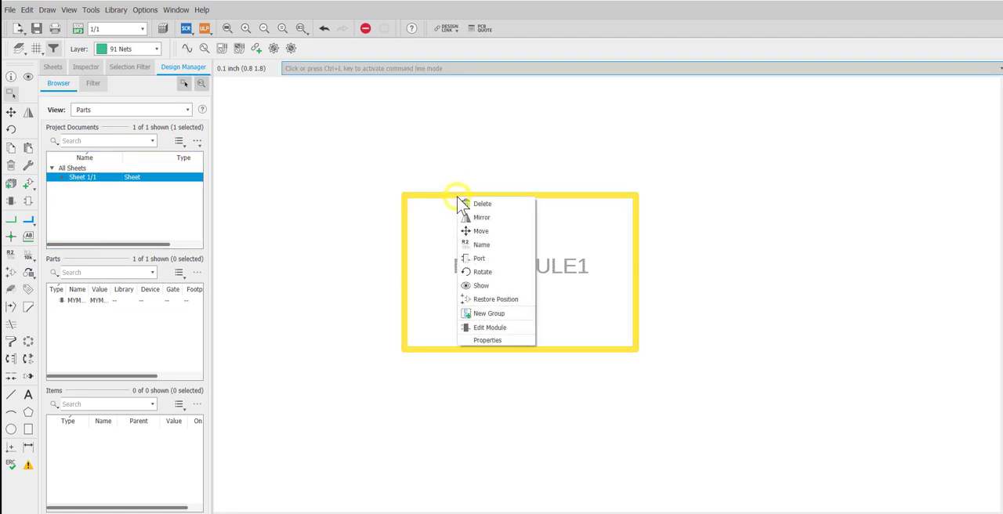
left_click(501, 335)
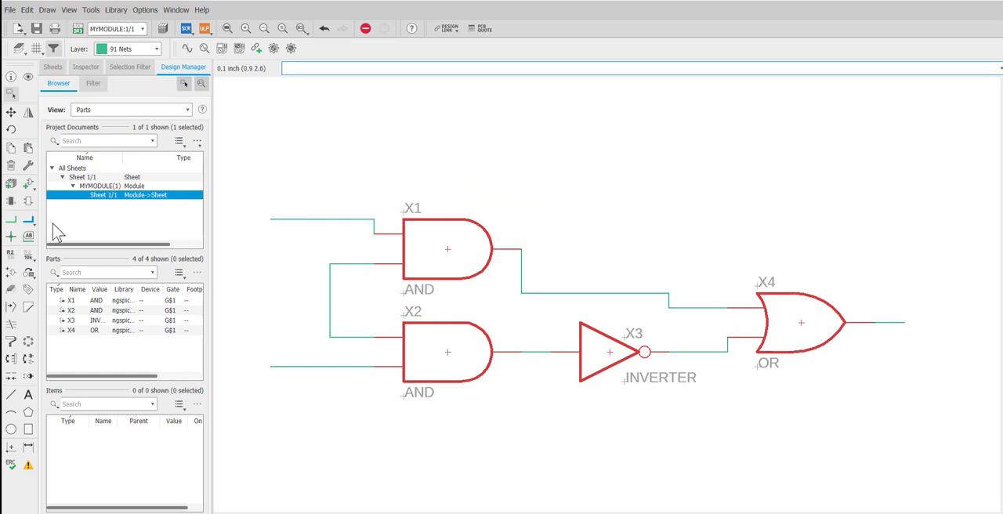
Step: Label the OR gate's output net and the two open input nets at their free ends
left_click(29, 237)
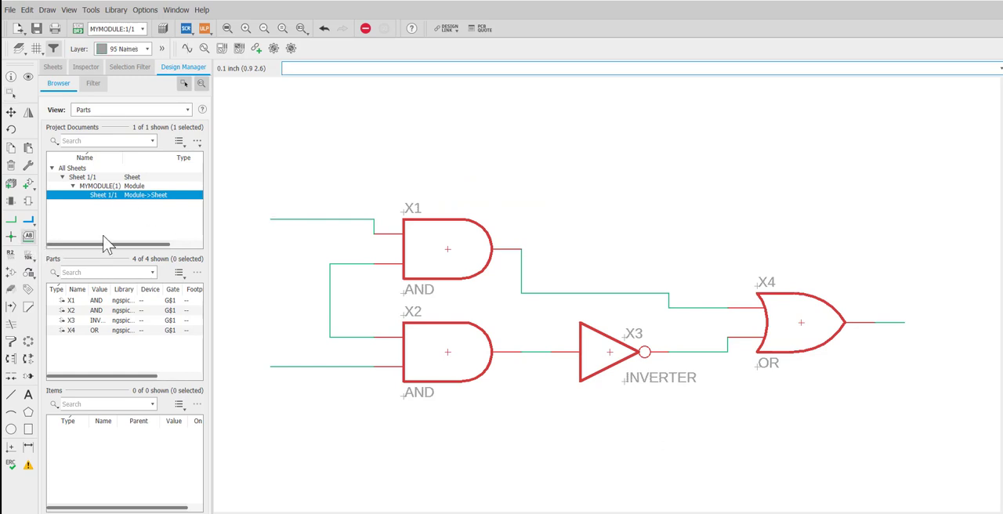
left_click(906, 322)
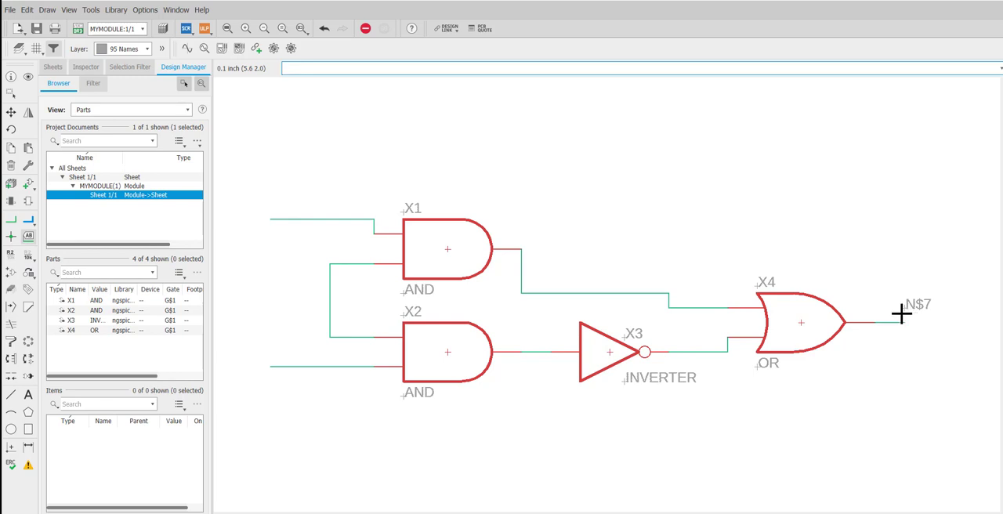
left_click(901, 314)
left_click(275, 219)
left_click(270, 206)
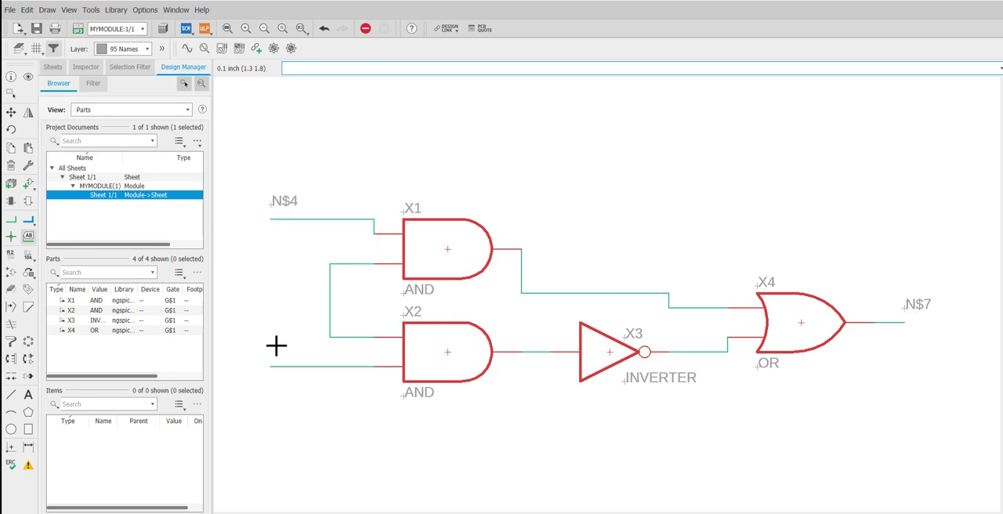
left_click(275, 366)
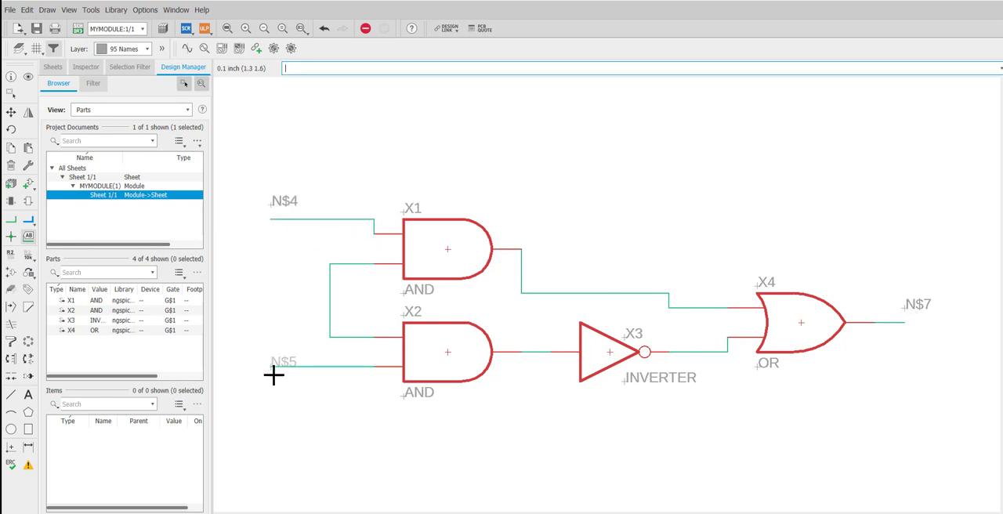
Step: Rename the upper AND gate's open input net to X and the lower AND gate's open input net to Y
left_click(298, 72)
type("name")
key("Return")
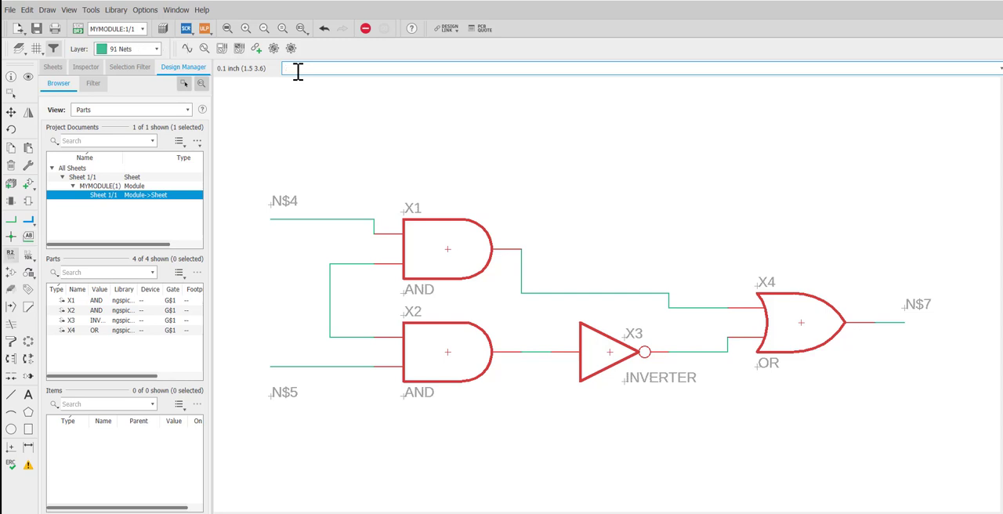
left_click(333, 220)
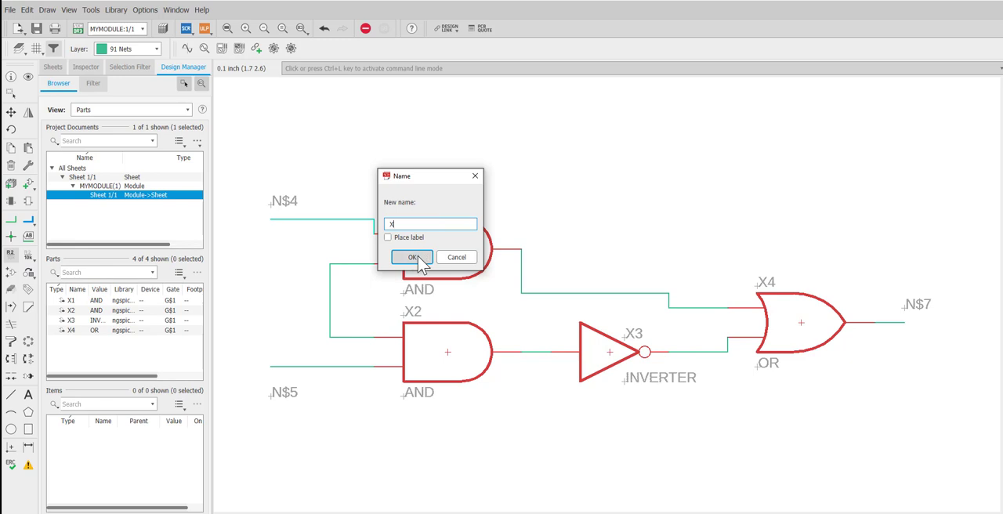
left_click(423, 259)
left_click(313, 367)
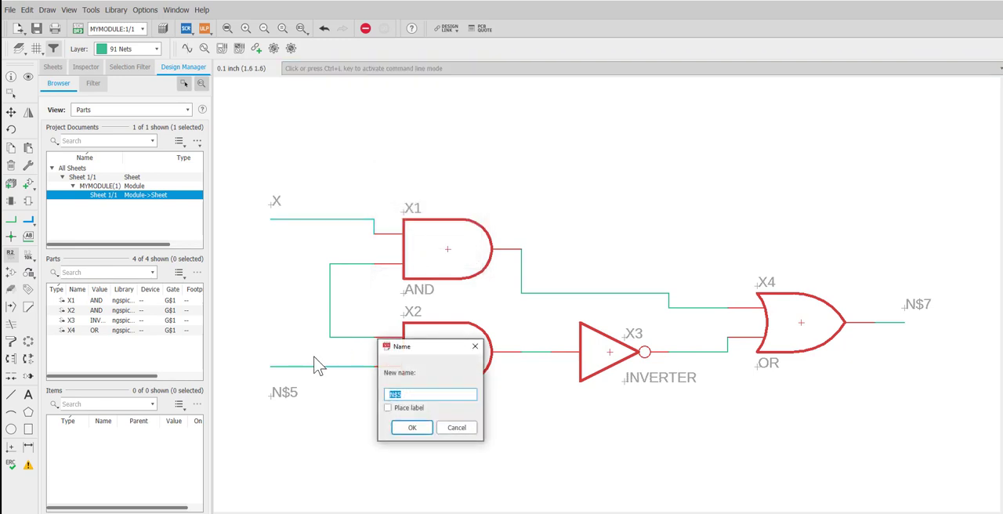
left_click(414, 427)
Step: Rename the OR gate's output net to Z
left_click(899, 322)
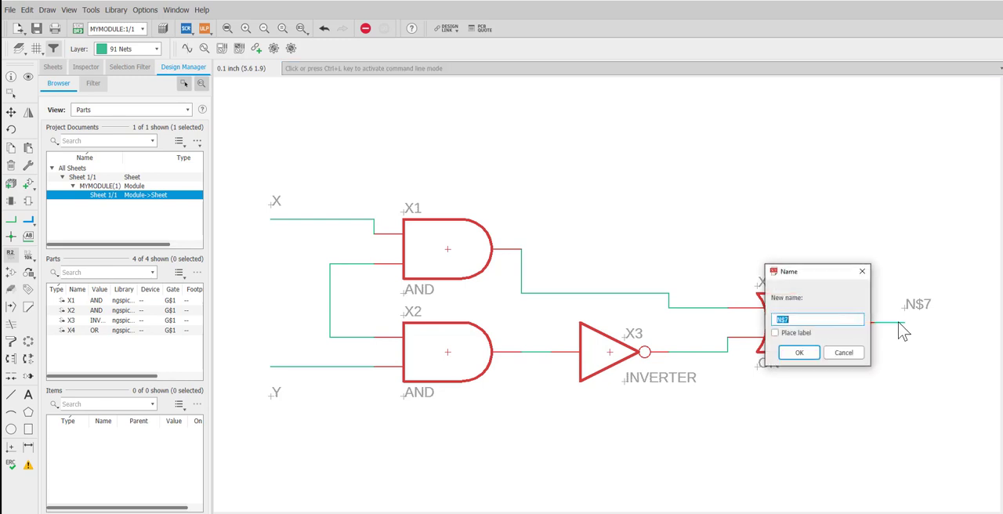
type("Z")
left_click(799, 351)
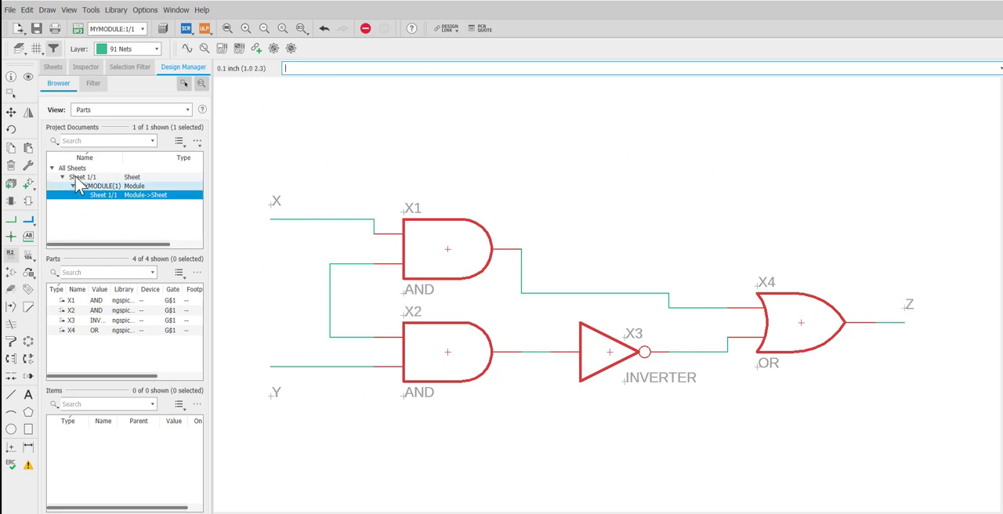
Step: Save the schematic under the file name modul in the EAGLE 9.6.2 folder
left_click(36, 29)
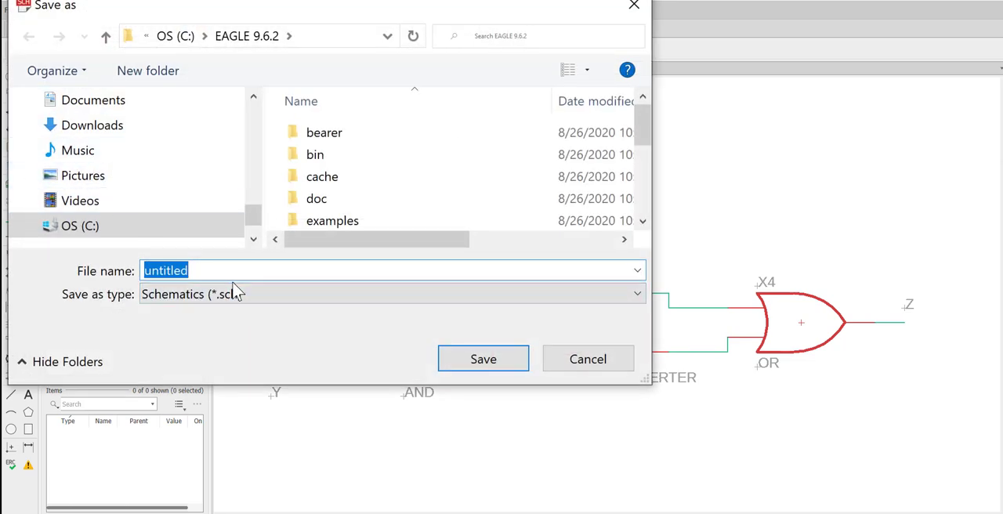
type("modules")
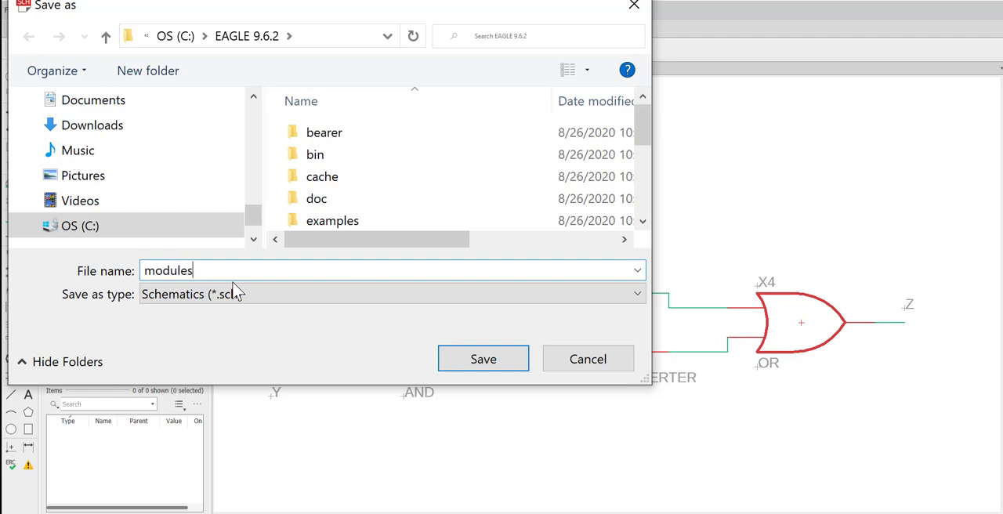
left_click(493, 367)
Step: Return to the top-level sheet and place a port for net X on the upper part of the MYMODULE1 block's left edge
double_click(83, 179)
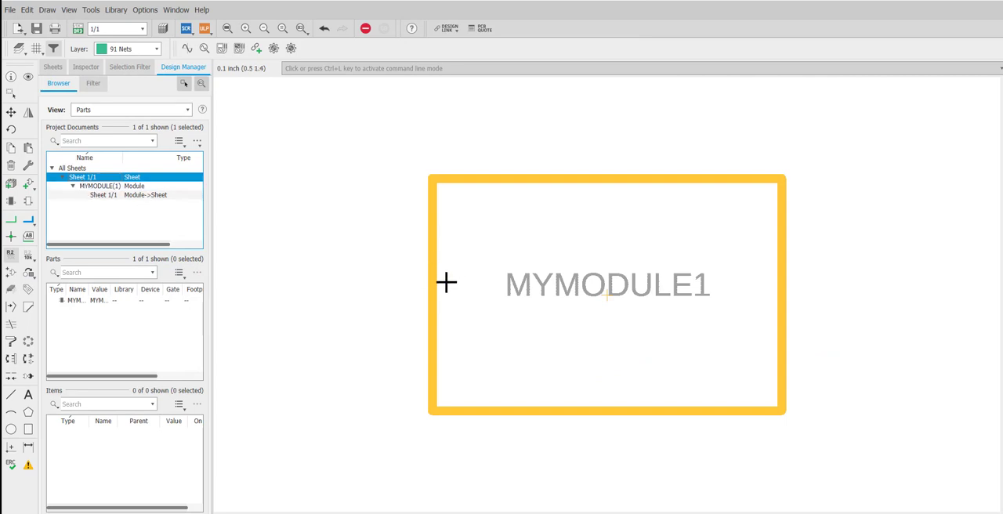
left_click(33, 202)
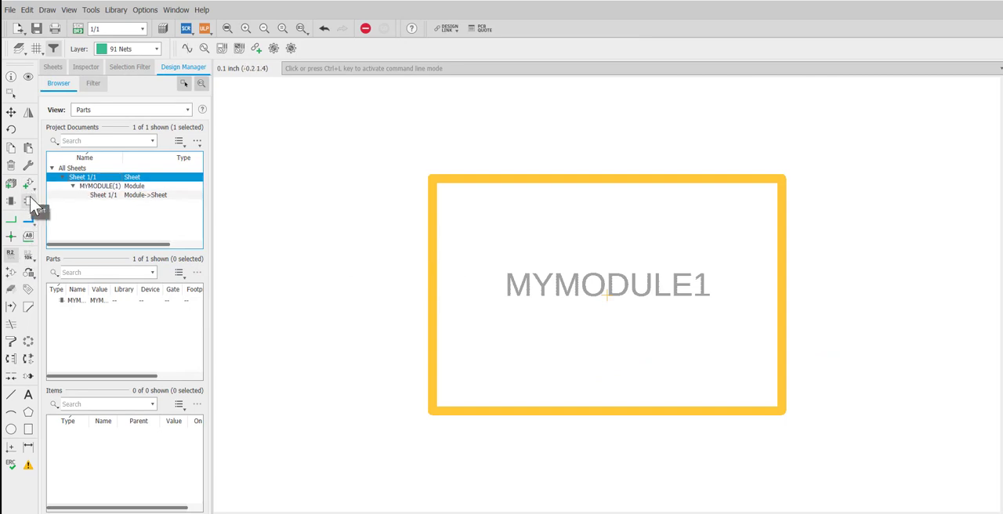
left_click(417, 212)
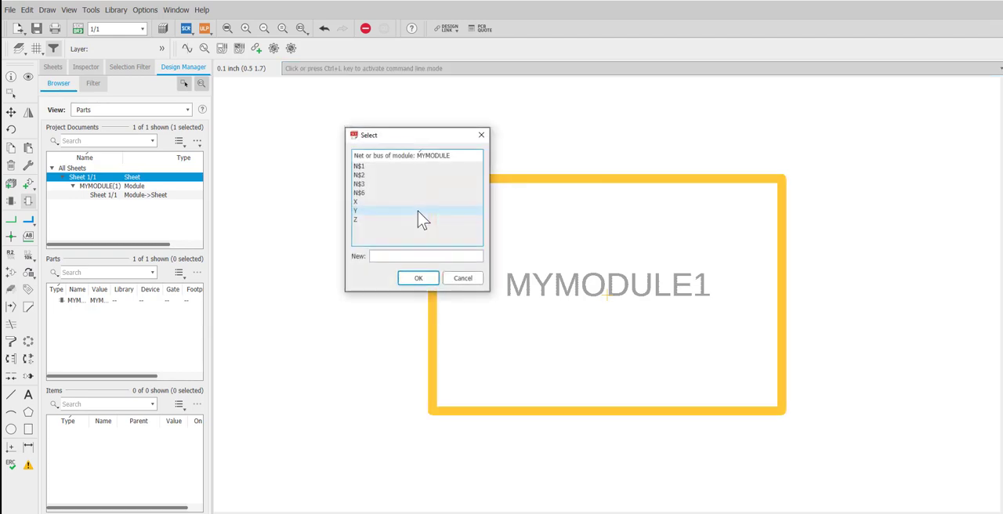
left_click(363, 203)
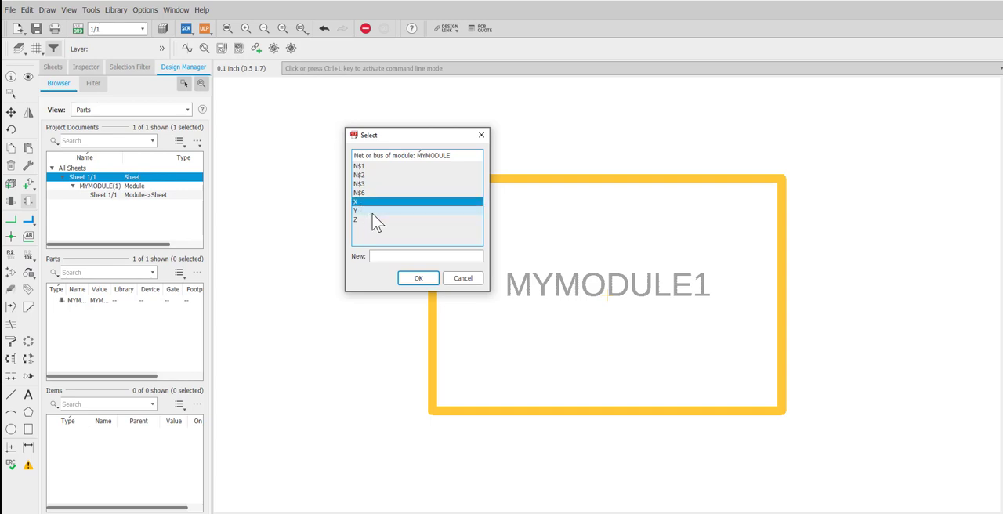
left_click(420, 277)
Step: Place a port for net Y on the lower part of the MYMODULE1 block's left edge and one for net Z on its right edge
left_click(436, 333)
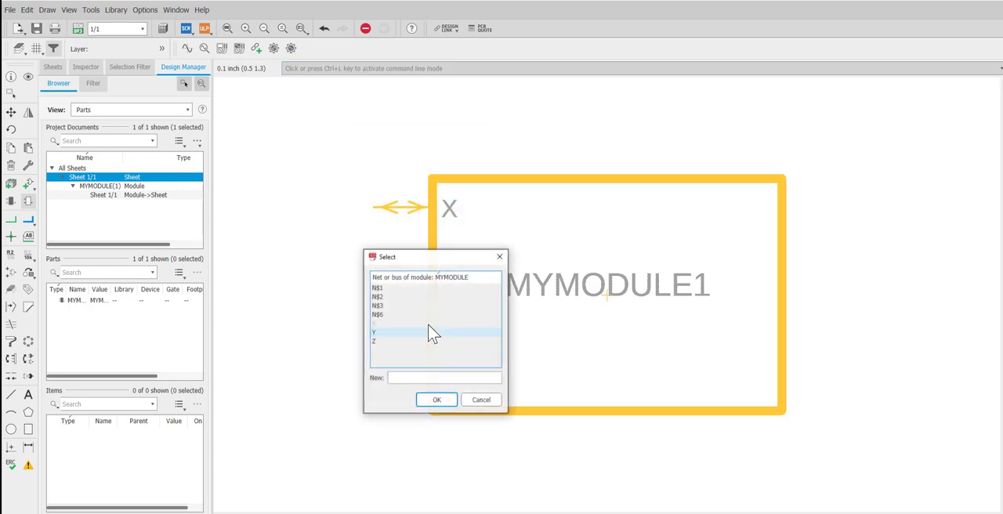
left_click(386, 333)
left_click(437, 400)
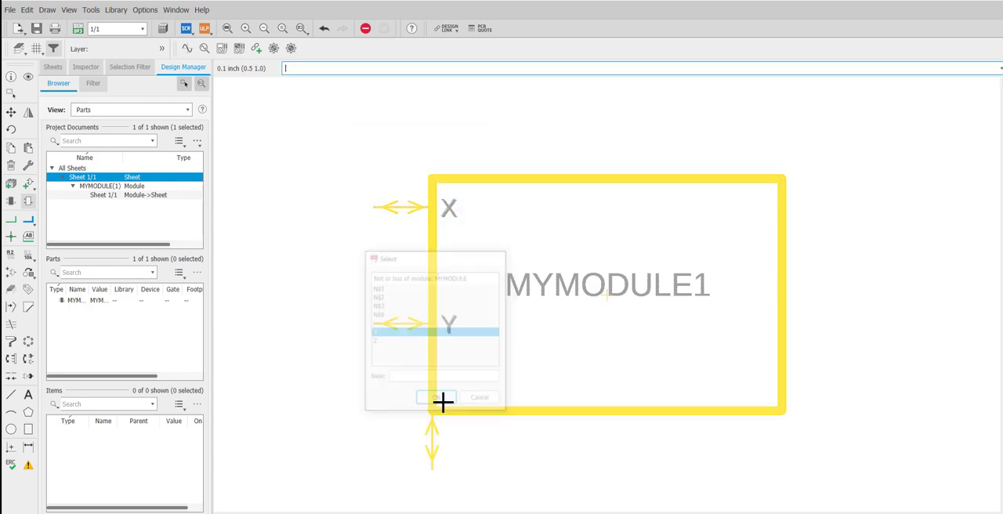
left_click(783, 287)
left_click(755, 294)
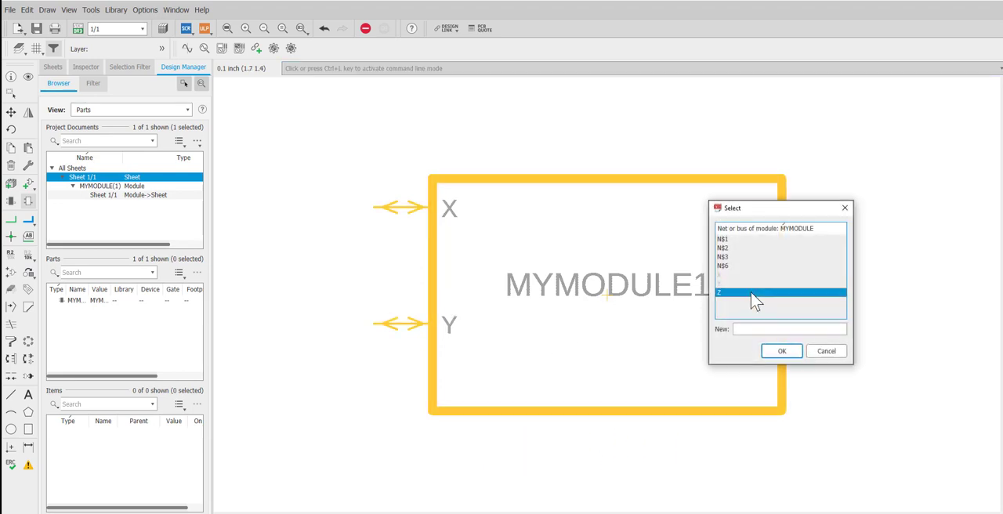
left_click(784, 350)
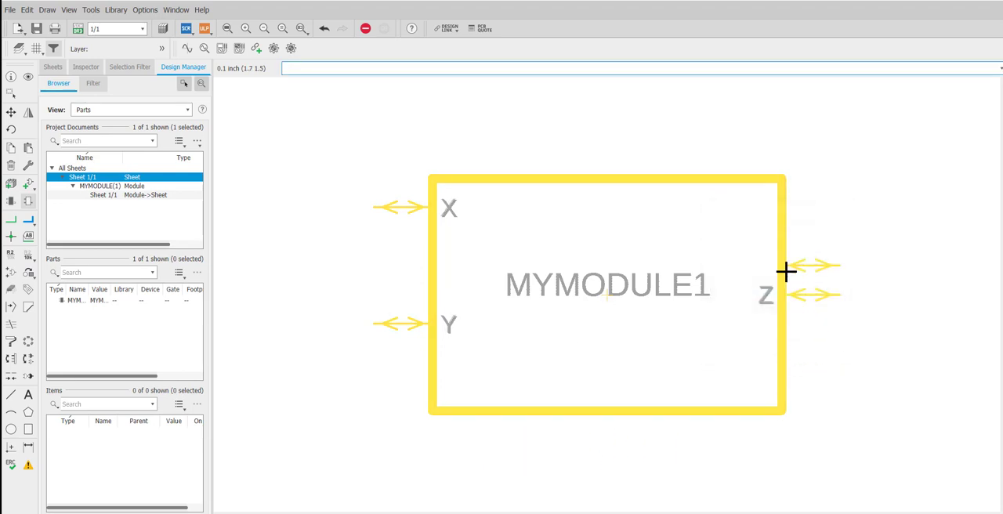
left_click(11, 93)
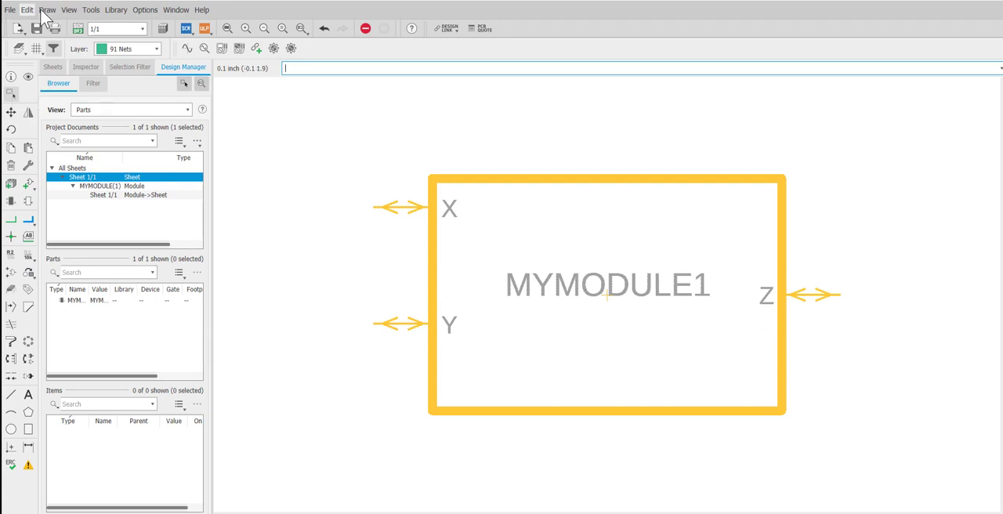
Step: Draw short open-ended net wires outward from the X, Y and Z ports of MYMODULE1
scroll(374, 304, "down", 1)
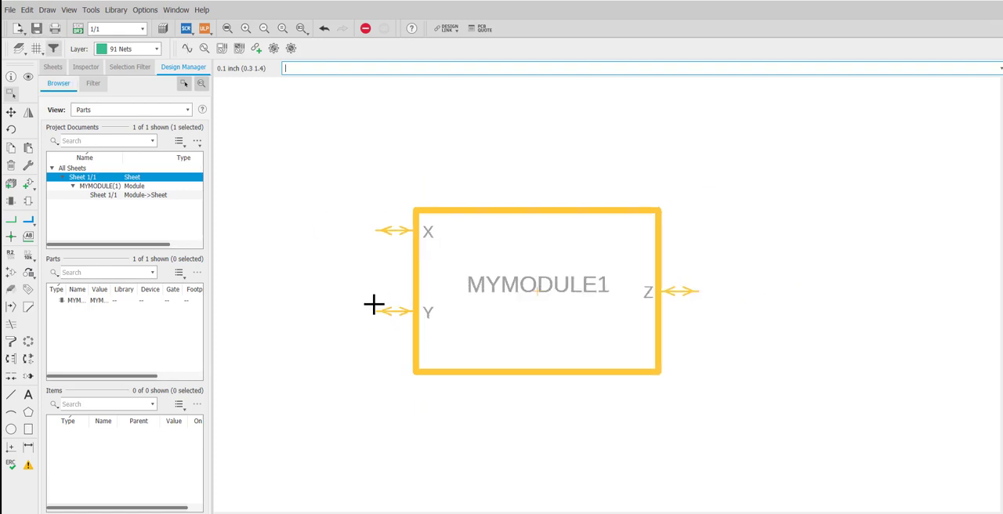
left_click(11, 221)
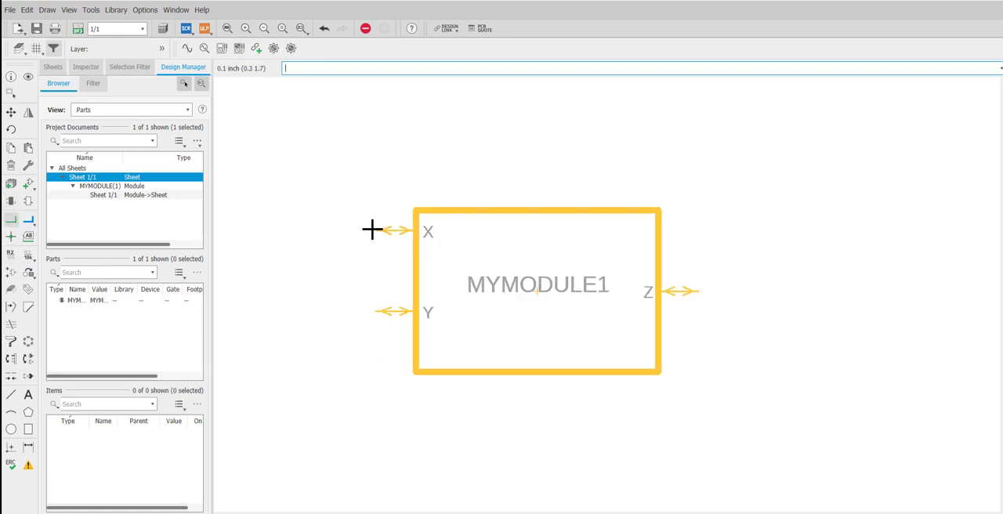
left_click(374, 231)
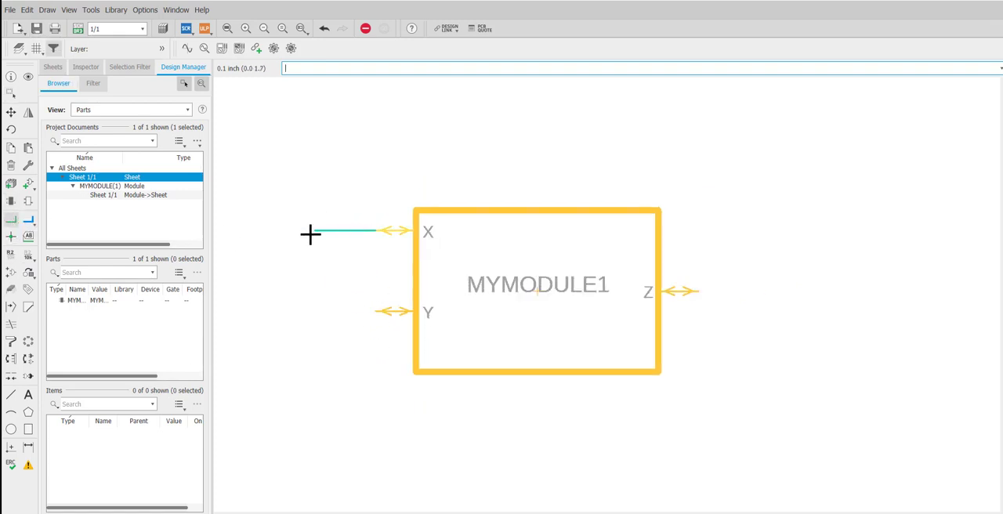
left_click(377, 312)
double_click(347, 310)
left_click(698, 292)
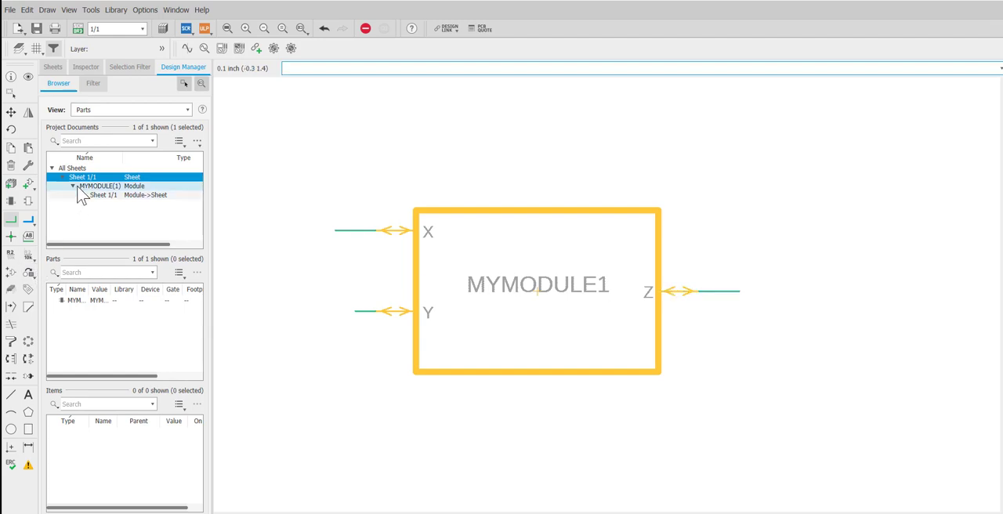
Step: Place two more MYMODULE instances, one above and one to the right of MYMODULE1, and wire the upper block's Z to the right block's X
scroll(425, 365, "down", 3)
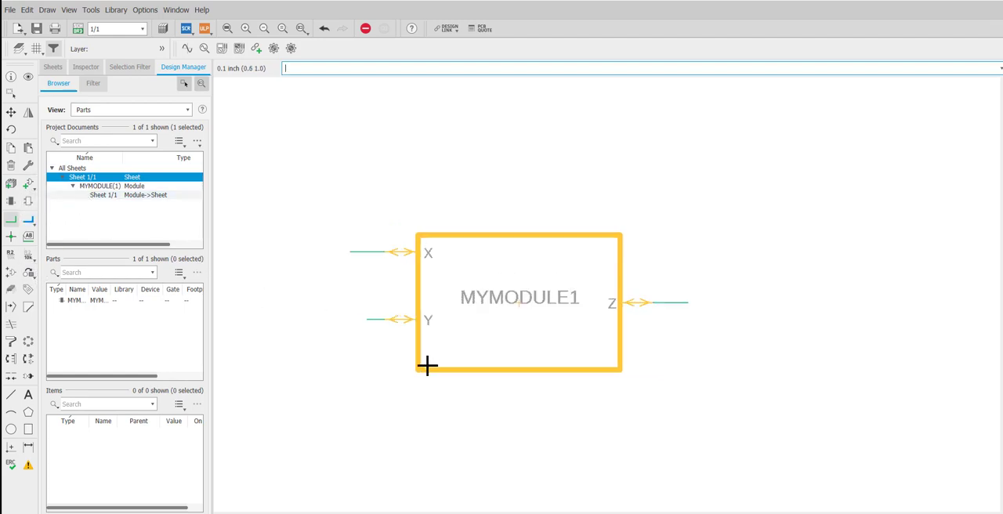
scroll(525, 473, "up", 1)
scroll(526, 466, "down", 3)
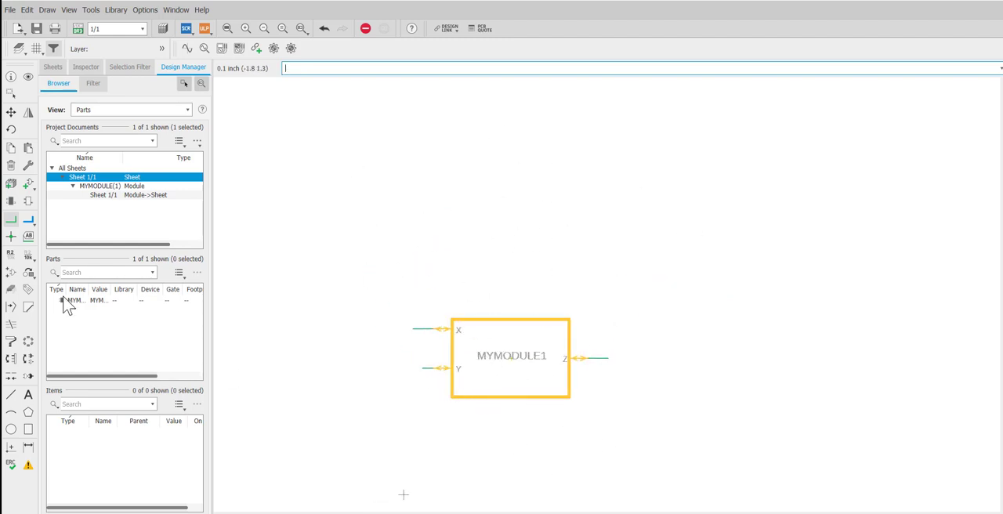
left_click(10, 202)
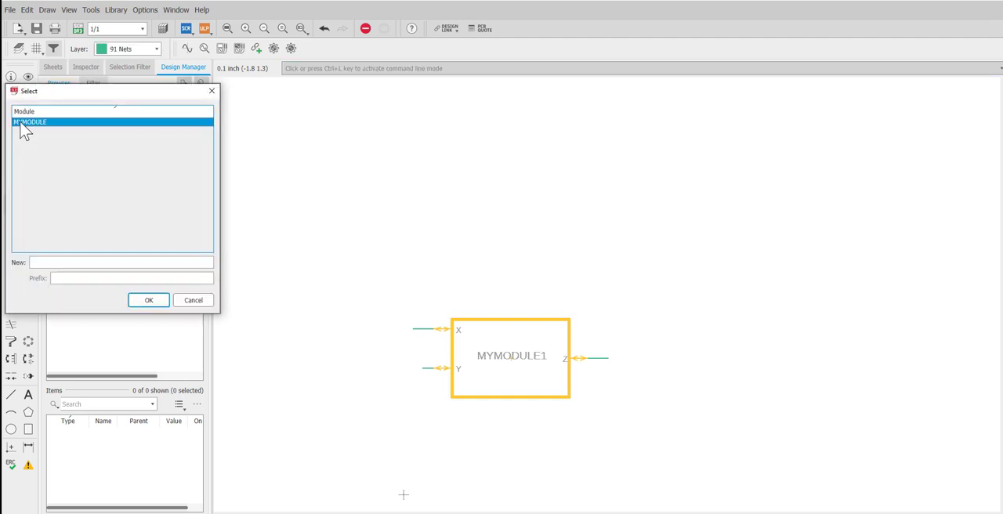
left_click(148, 300)
left_click(511, 241)
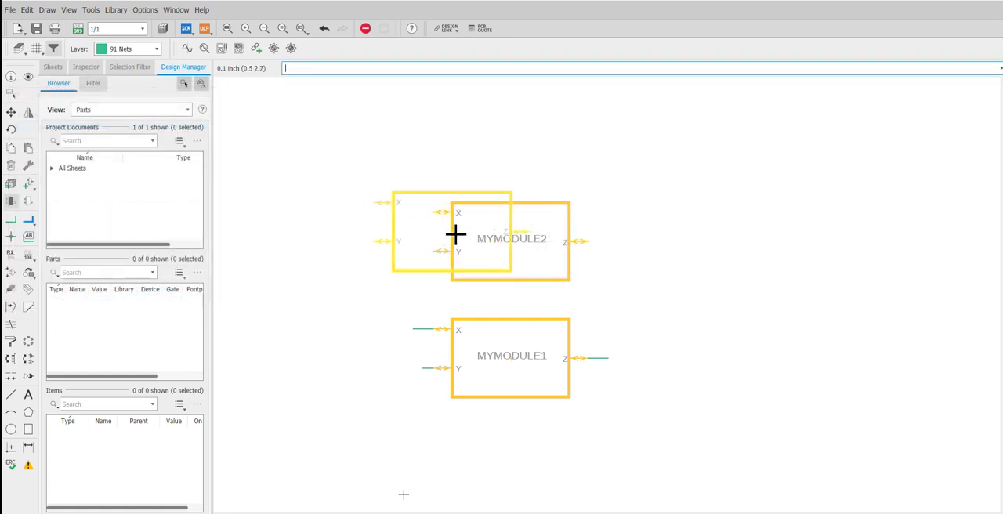
left_click(747, 291)
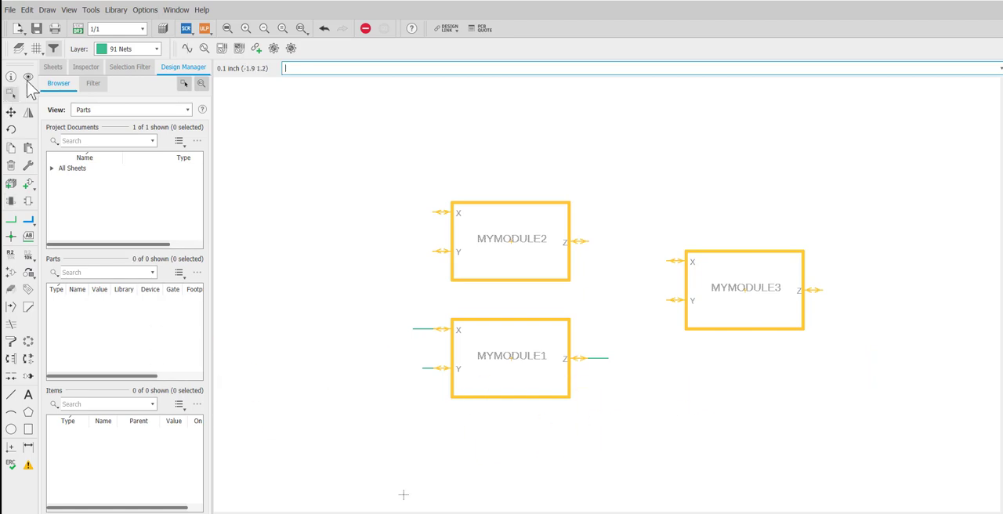
left_click(11, 220)
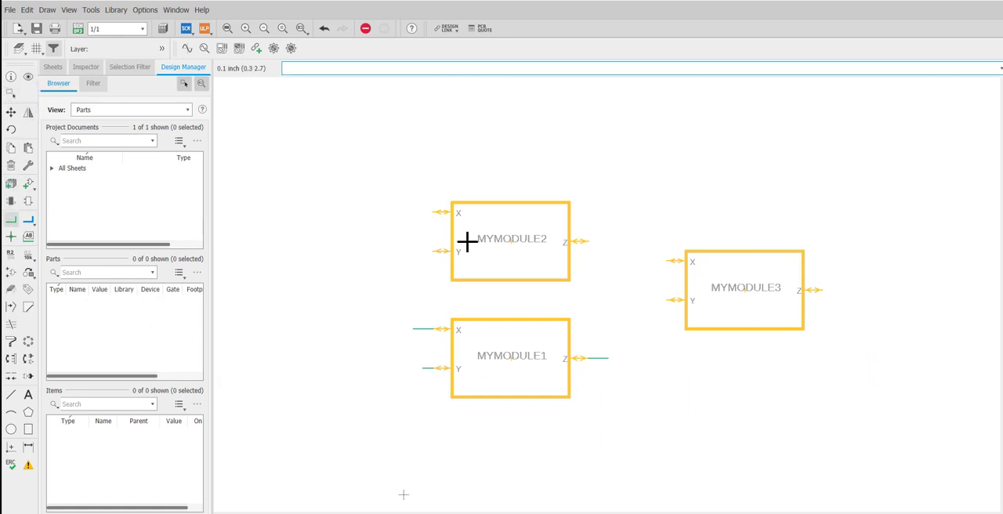
left_click(589, 242)
Step: Add an OR gate to the right of MYMODULE3 and wire MYMODULE3's Z port to the gate's upper input
left_click(30, 186)
left_click(71, 200)
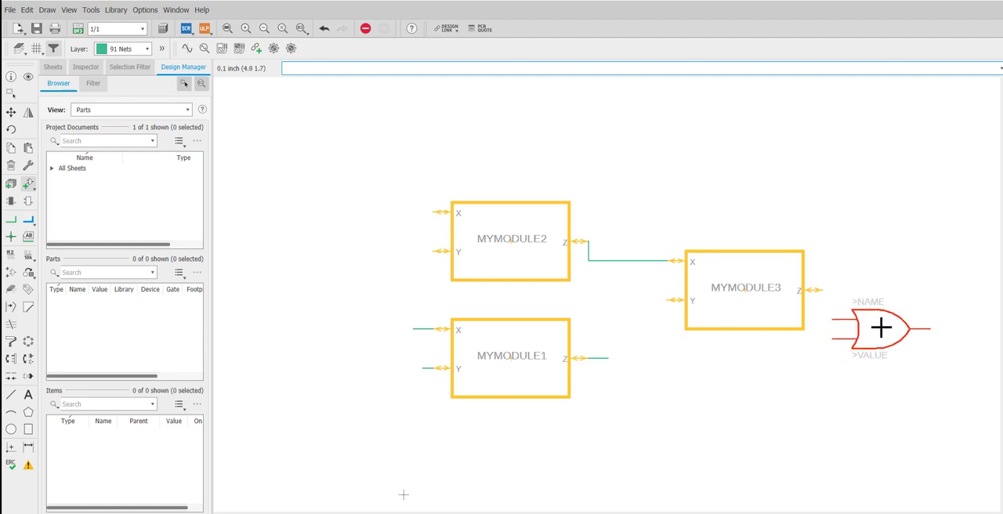
left_click(900, 319)
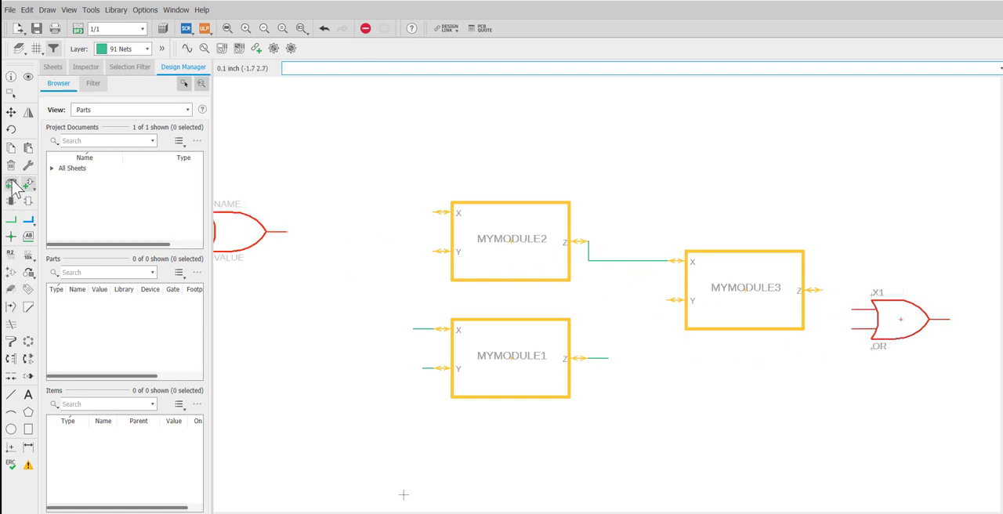
left_click(11, 220)
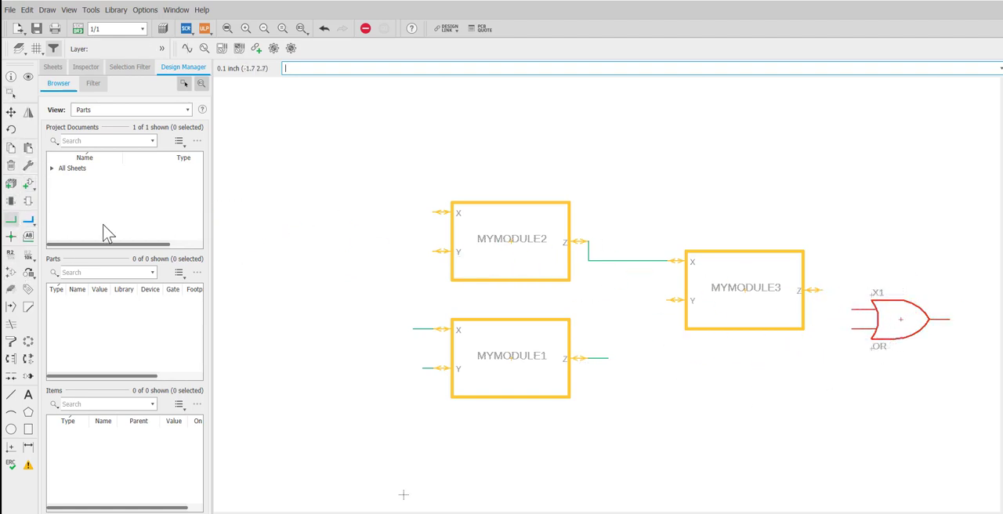
left_click(823, 290)
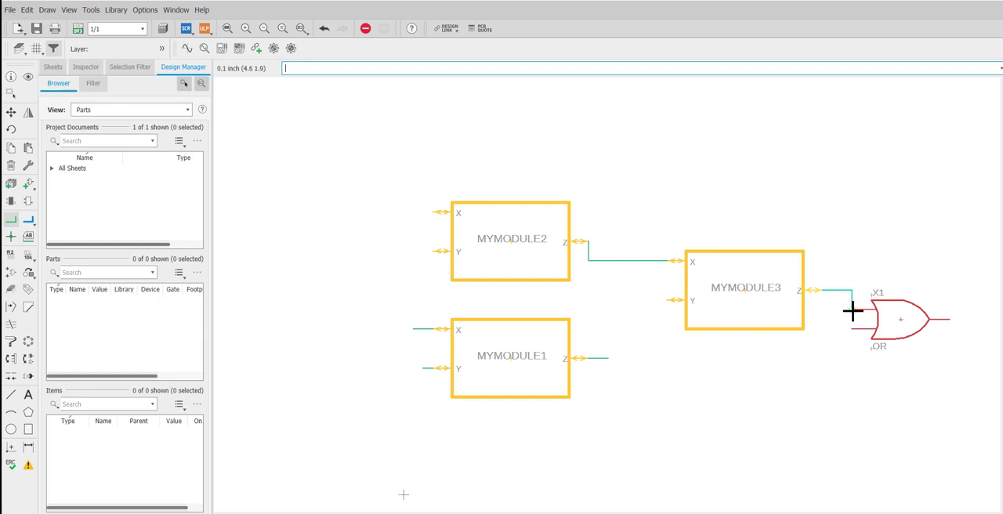
left_click(853, 310)
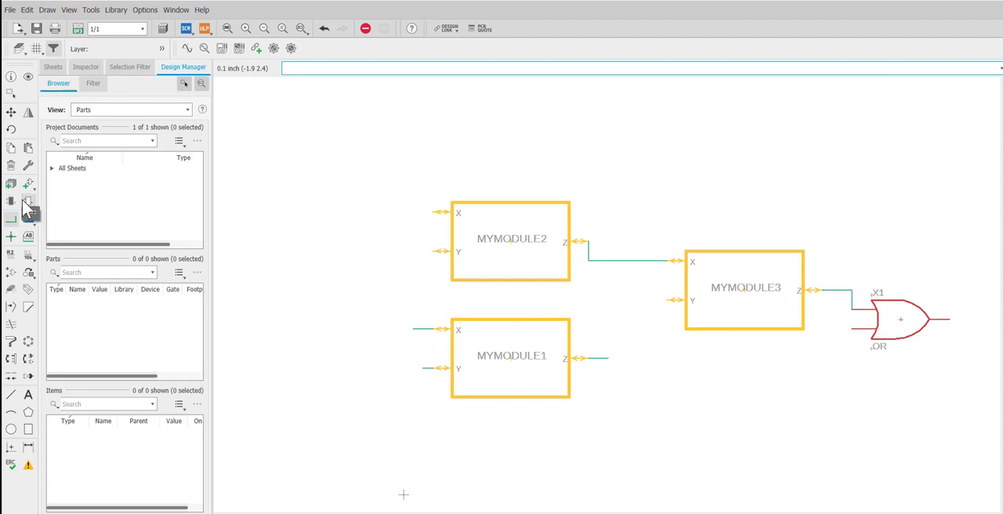
Step: Open the module behind the MYMODULE2 block for editing
left_click(12, 94)
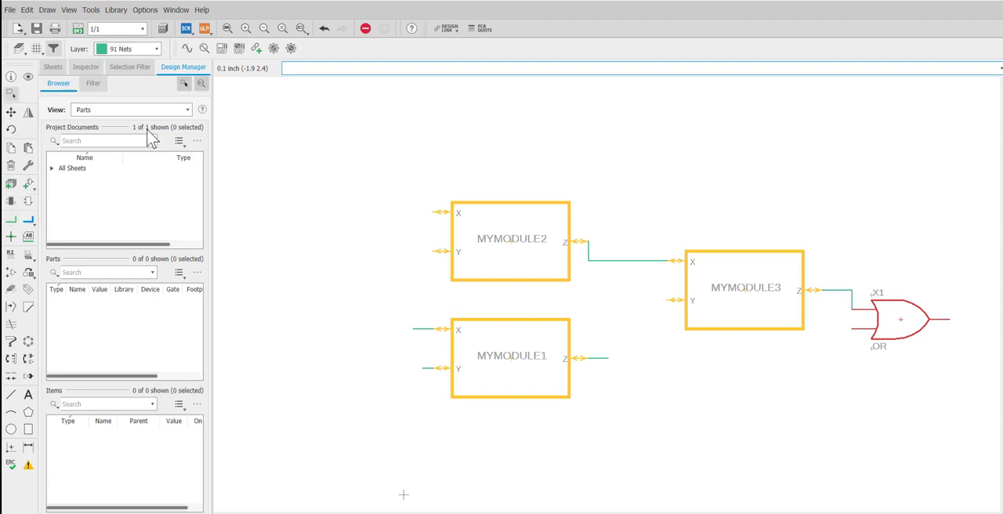
right_click(487, 204)
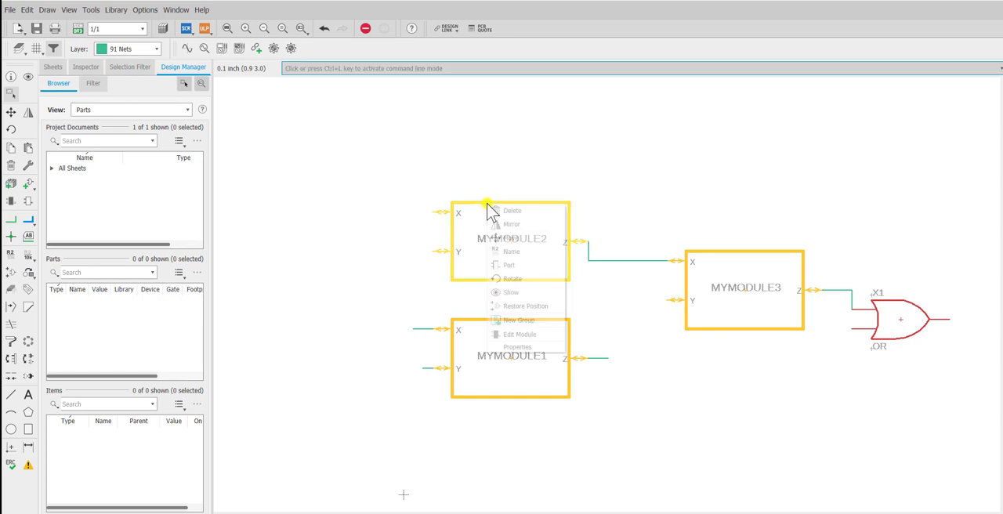
left_click(520, 335)
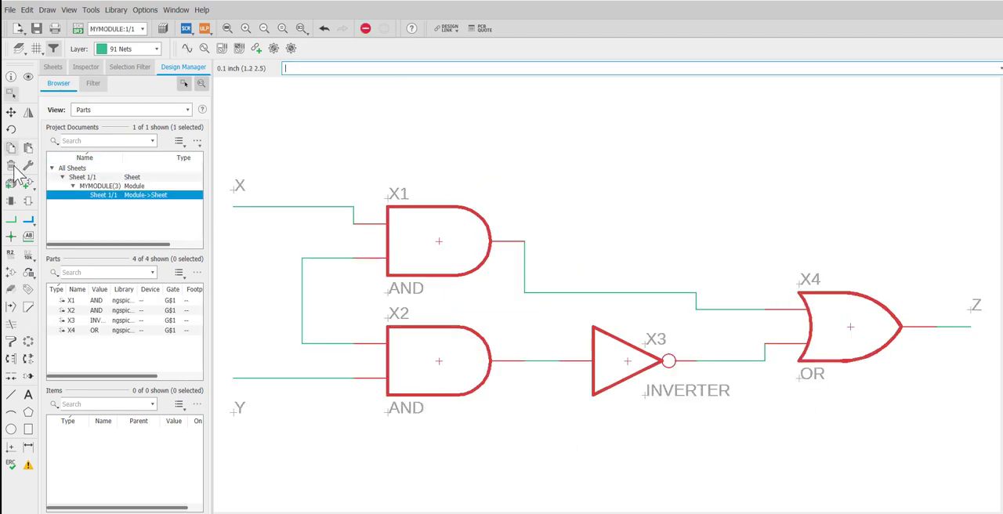
Step: Move the X net's horizontal segment up and to the right above the upper AND gate, and return to the top-level sheet
left_click(11, 112)
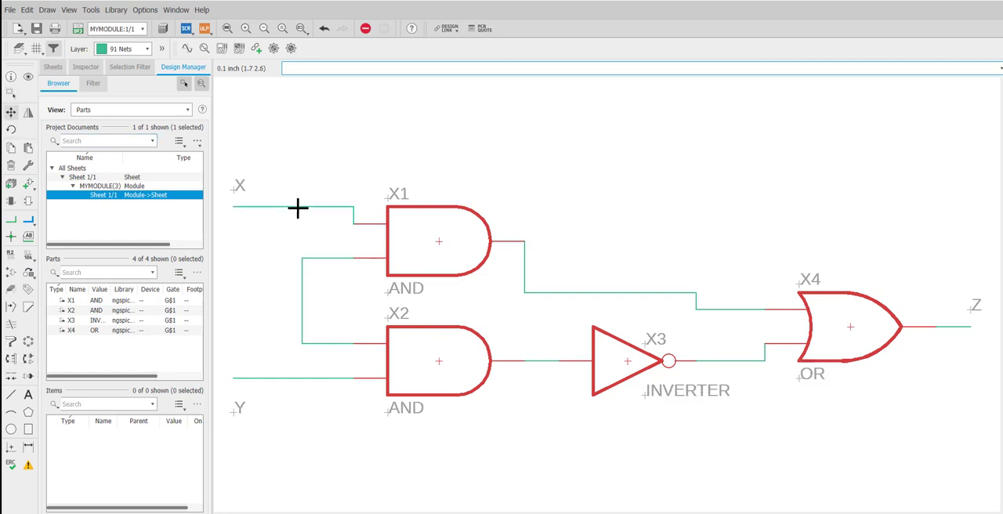
left_click(298, 209)
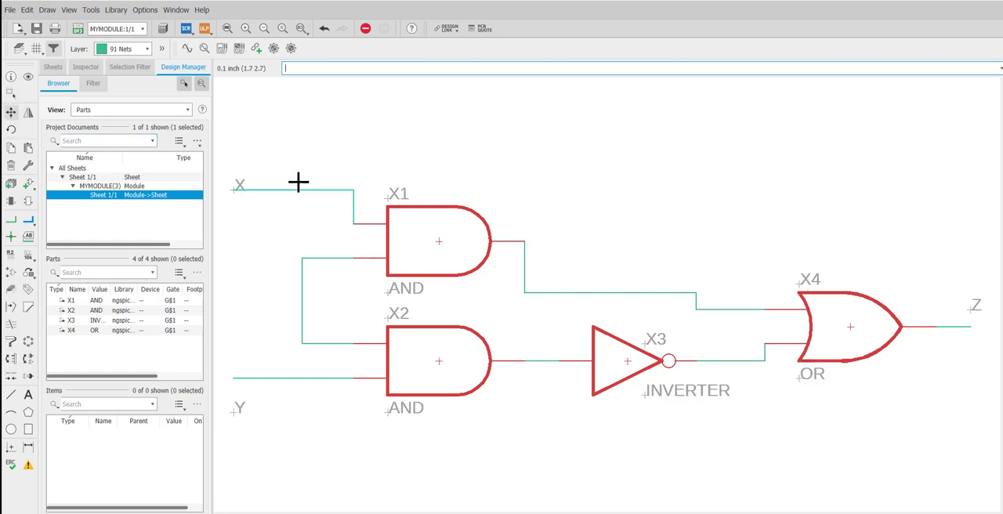
left_click(353, 121)
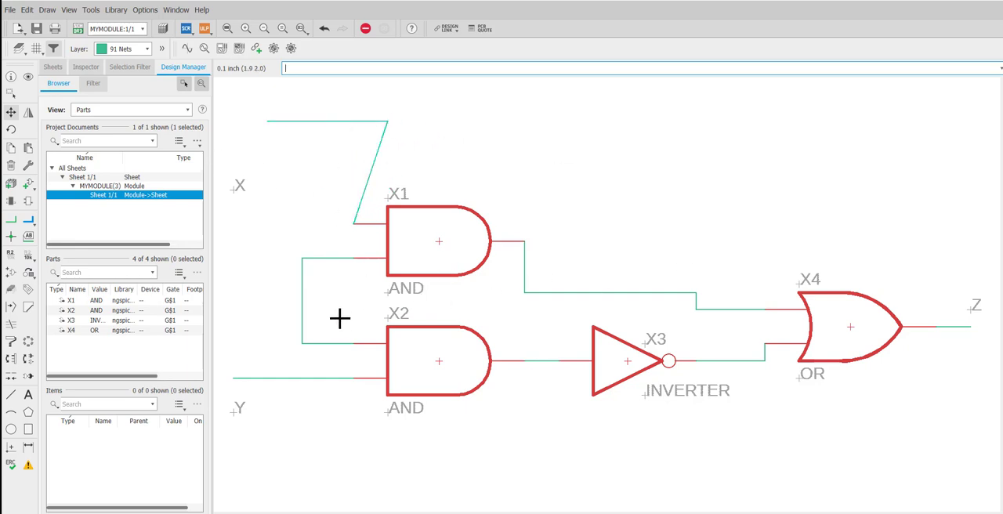
double_click(76, 179)
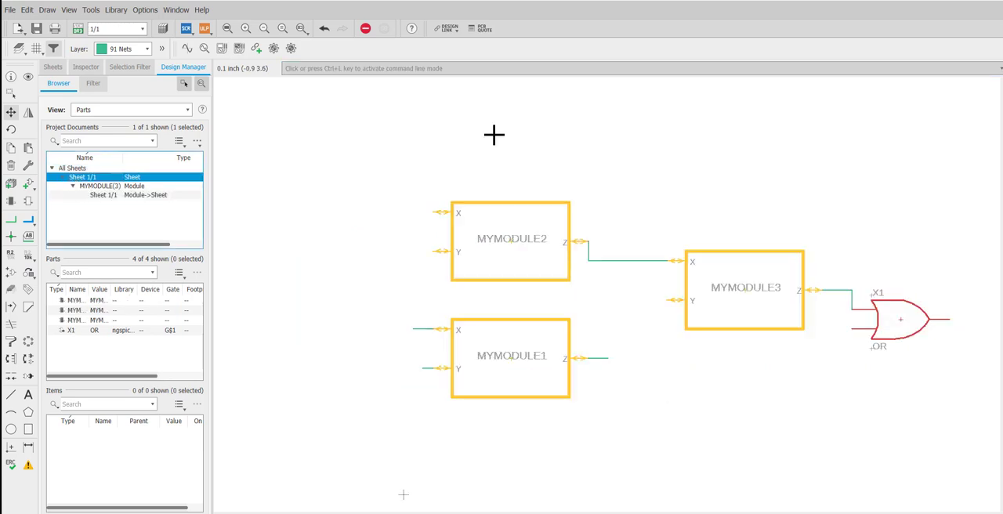
left_click(718, 329)
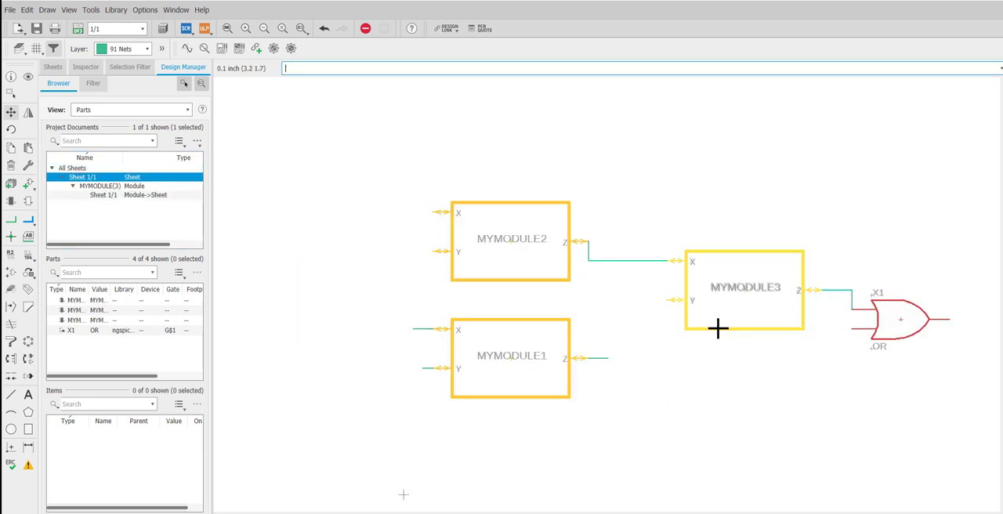
right_click(718, 328)
key("ctrl+z")
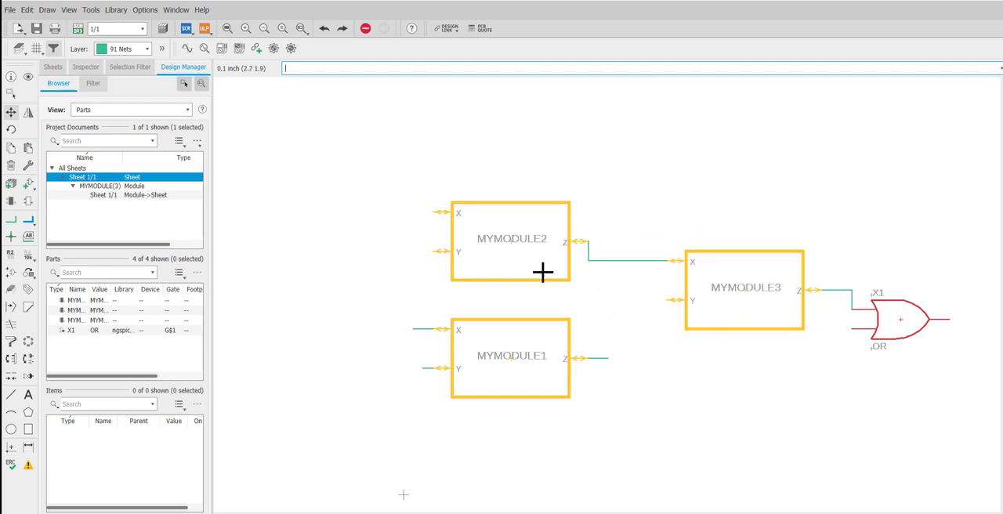
Step: Open the module behind the MYMODULE3 block to check its X net wiring
left_click(10, 92)
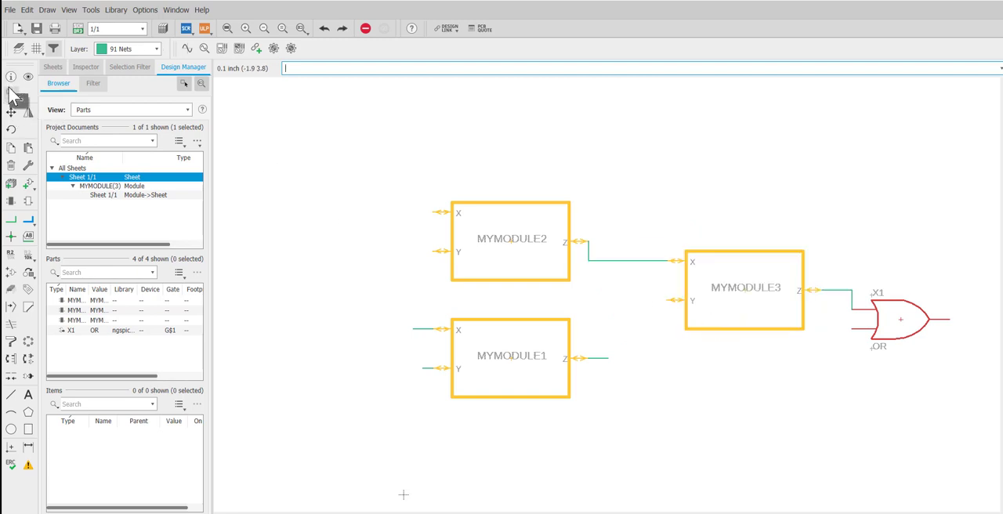
right_click(708, 255)
left_click(754, 384)
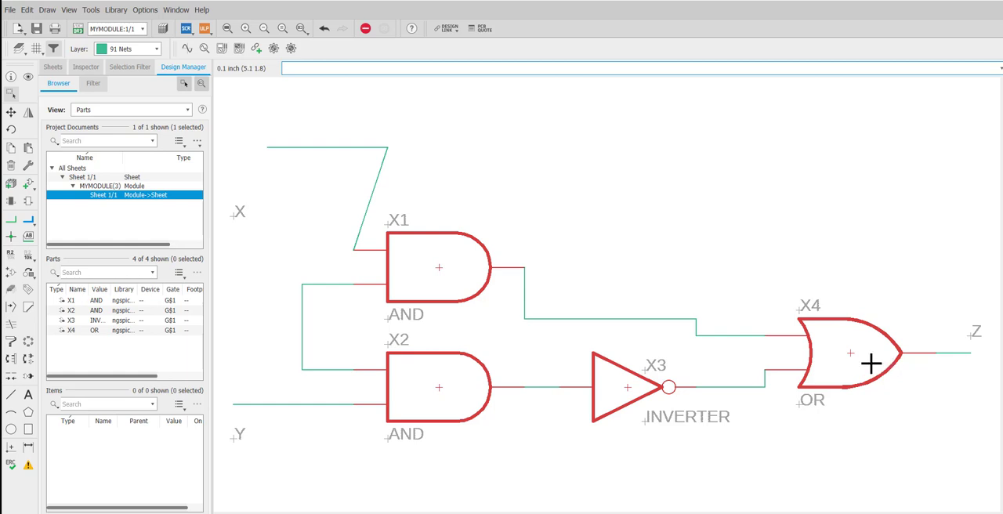
left_click(12, 115)
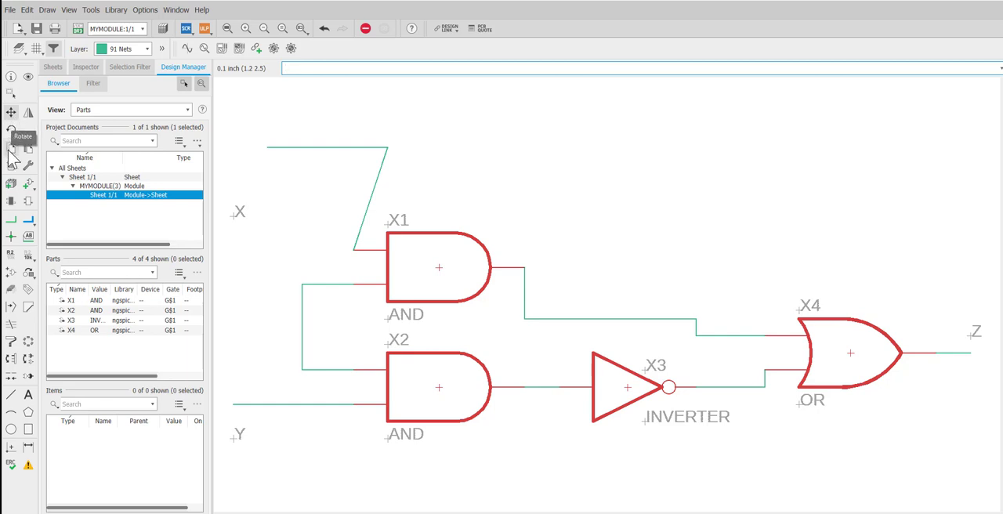
Step: Return to the top-level sheet and open the module behind the MYMODULE2 block again
double_click(78, 169)
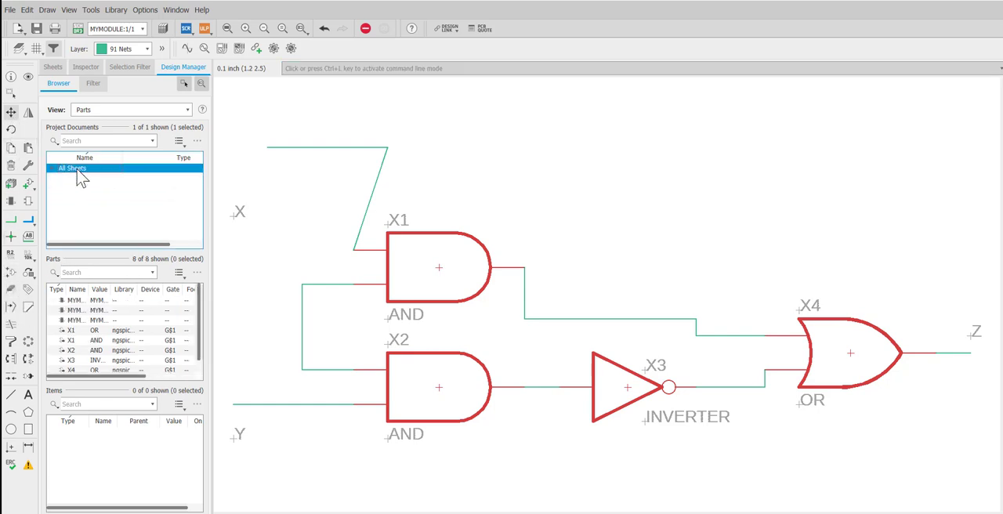
left_click(52, 169)
double_click(79, 178)
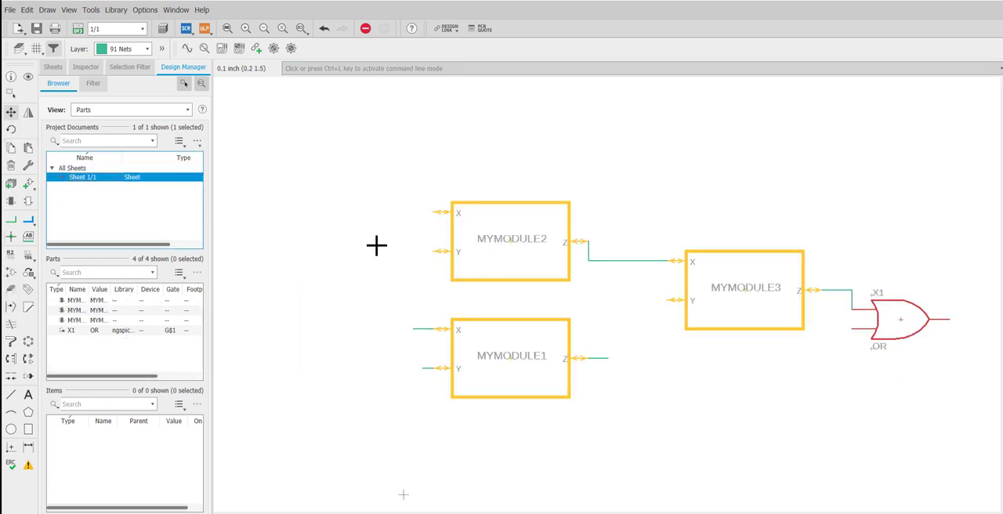
key("Escape")
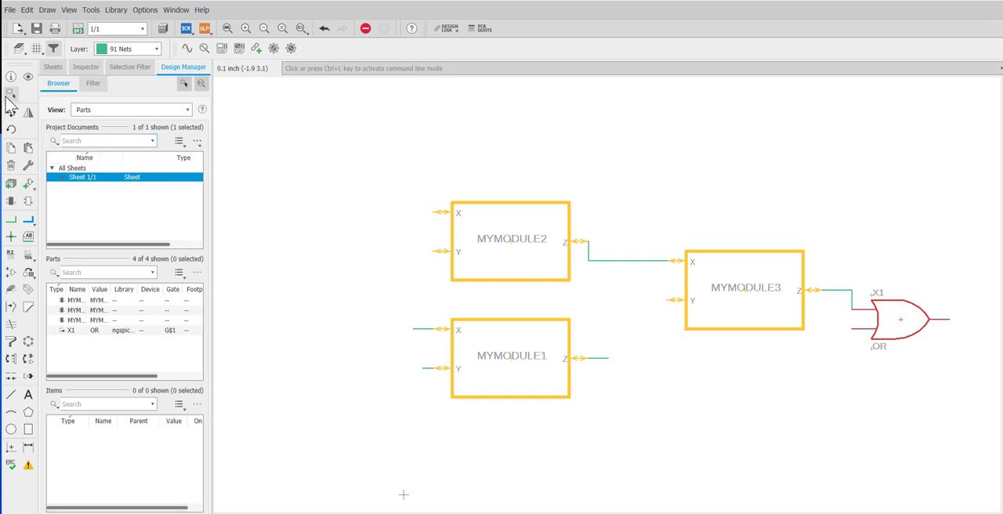
right_click(479, 208)
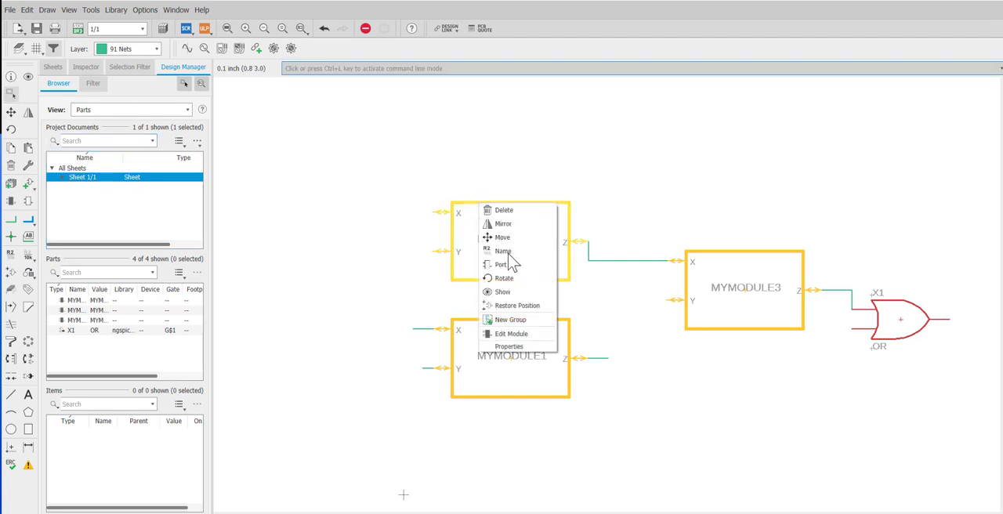
left_click(517, 335)
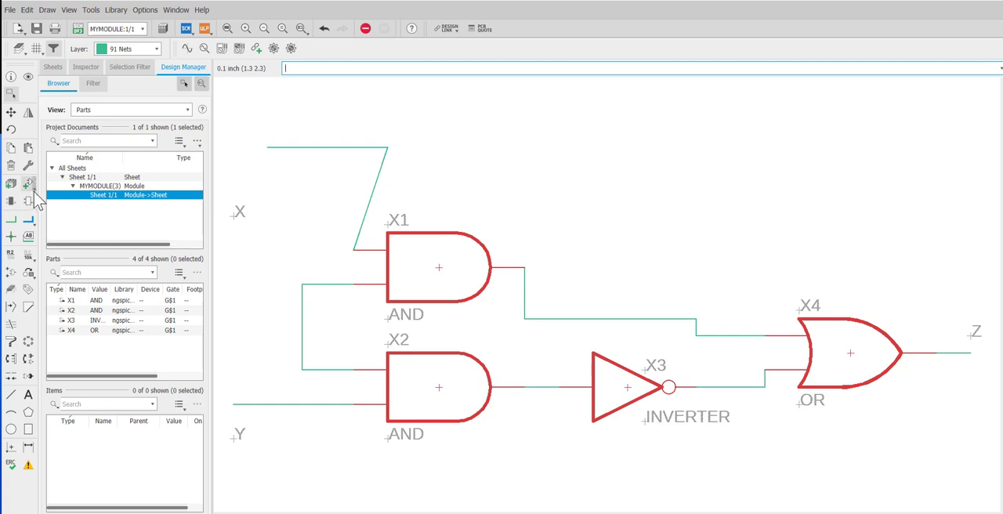
Step: Place a name label beside the net joining the lower input of AND gate X1 to the upper input of X2
left_click(28, 236)
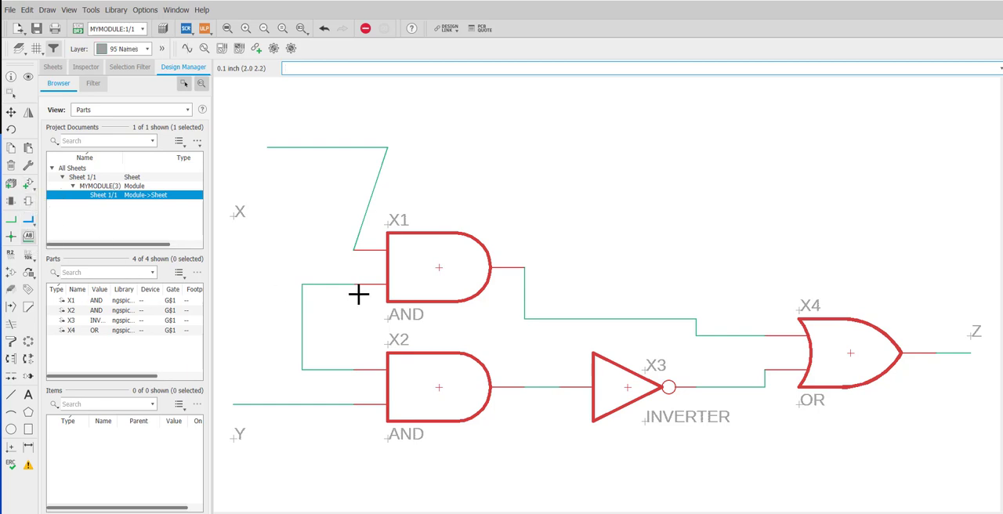
left_click(303, 285)
left_click(249, 284)
Step: Rename the net joining the two AND gates' inputs as W
key("Return")
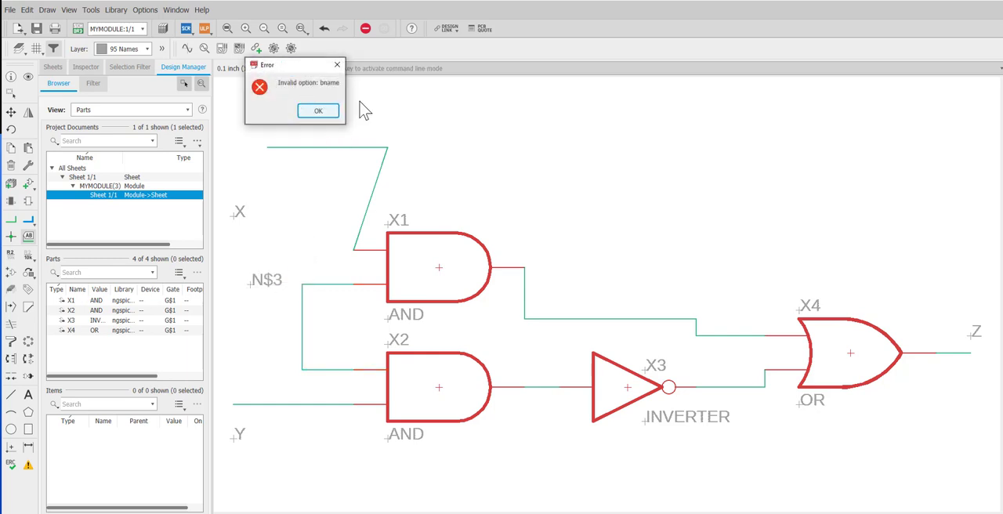
left_click(330, 110)
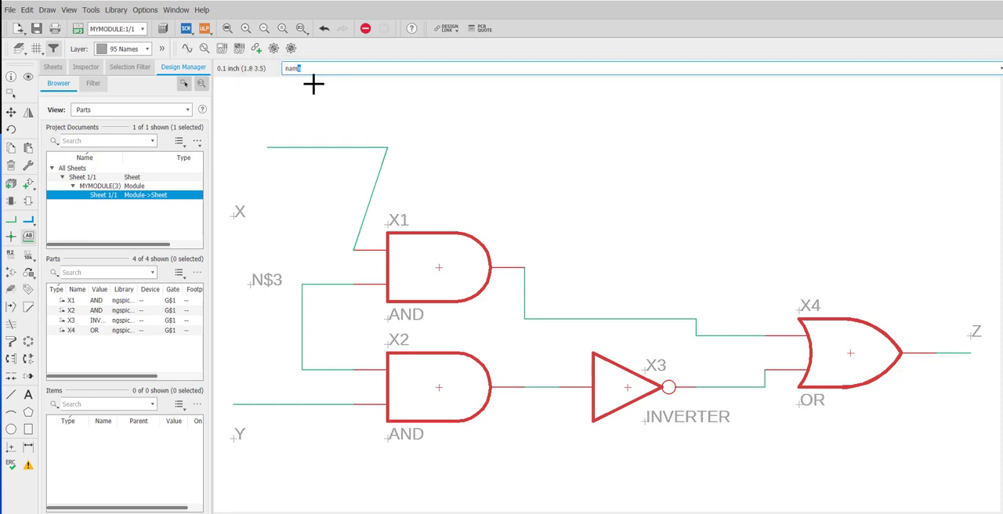
type("nam")
key("Return")
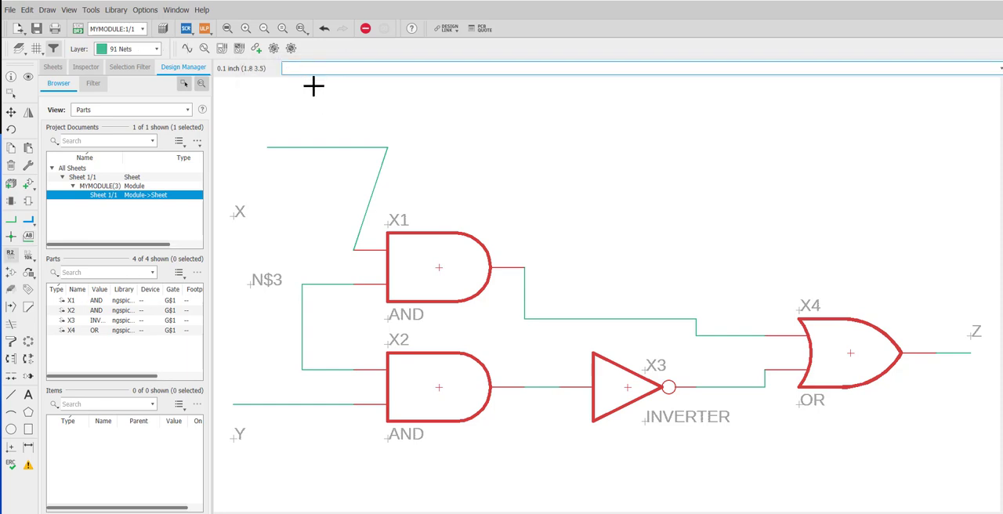
left_click(312, 284)
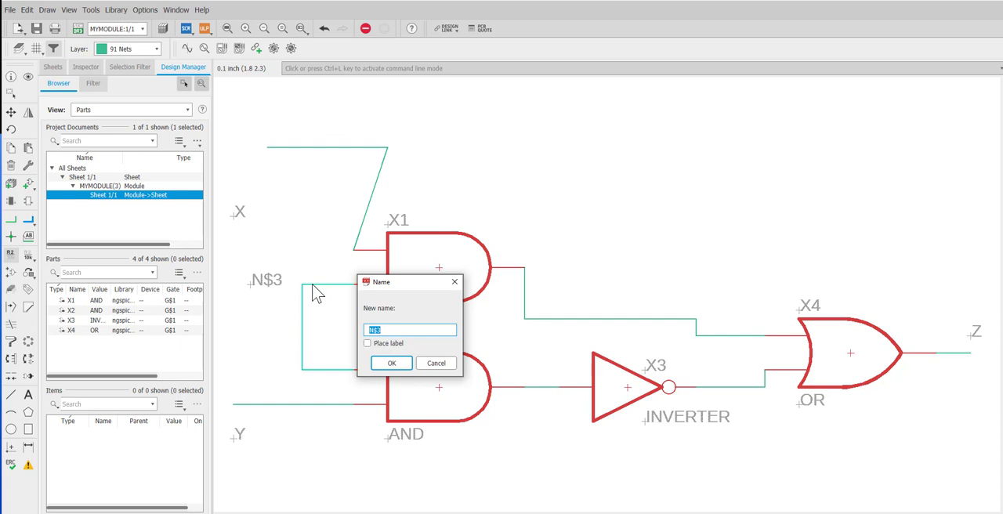
key("Return")
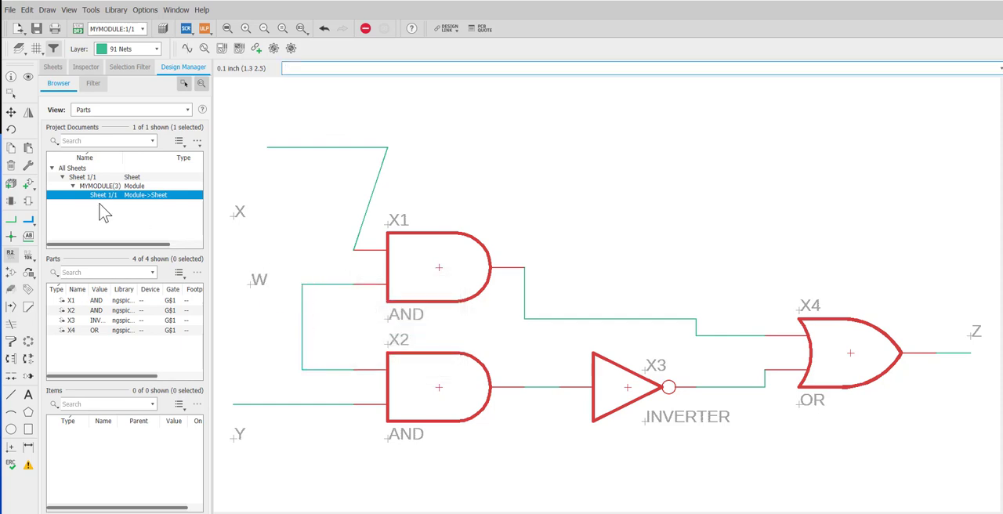
Step: Extend the W net with a horizontal segment from its upper corner out to the W label
left_click(11, 220)
left_click(301, 284)
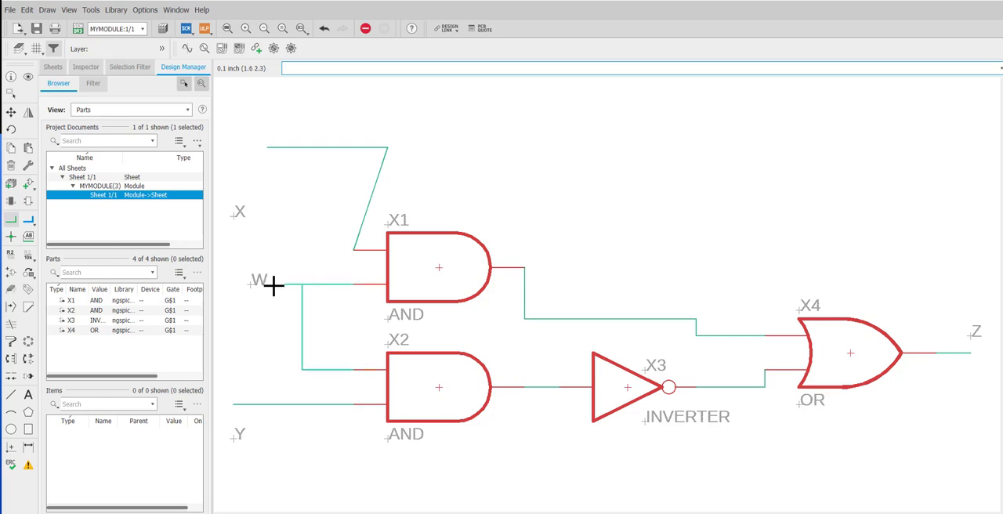
left_click(266, 286)
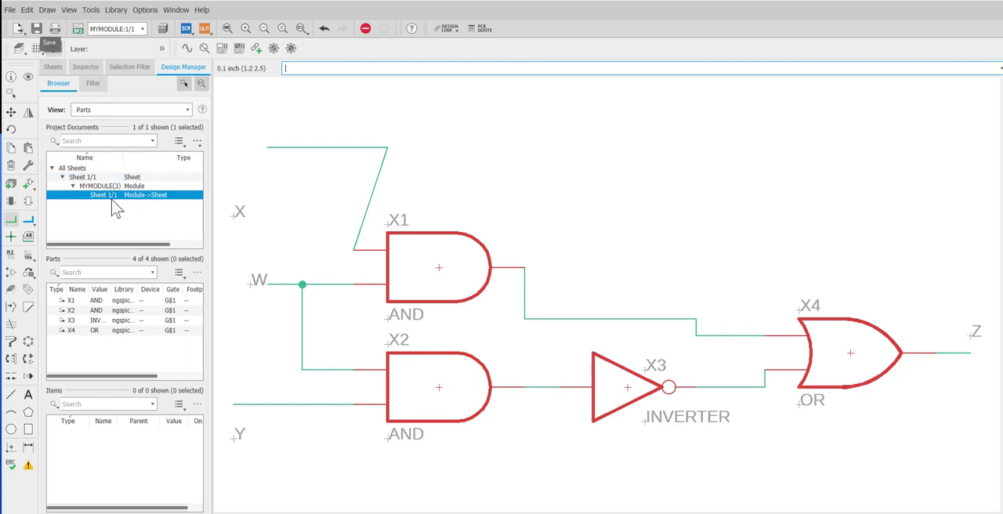
Step: Return to the top-level sheet and add a port for net W between ports X and Y on the MYMODULE2 block
double_click(108, 178)
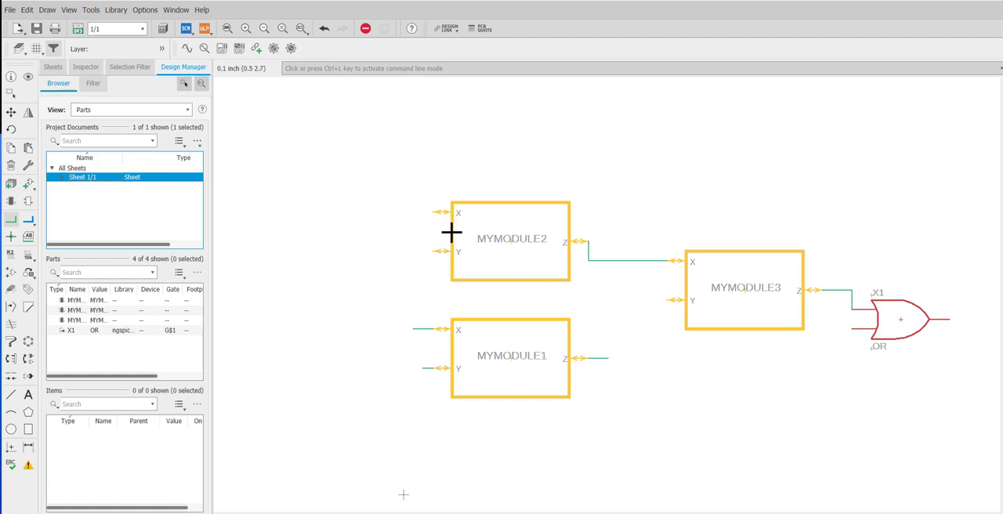
left_click(29, 202)
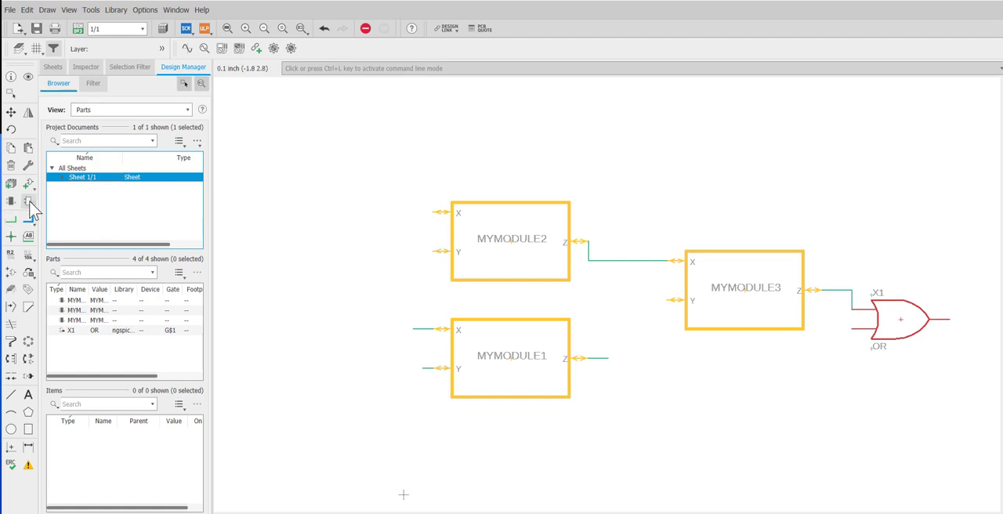
left_click(451, 231)
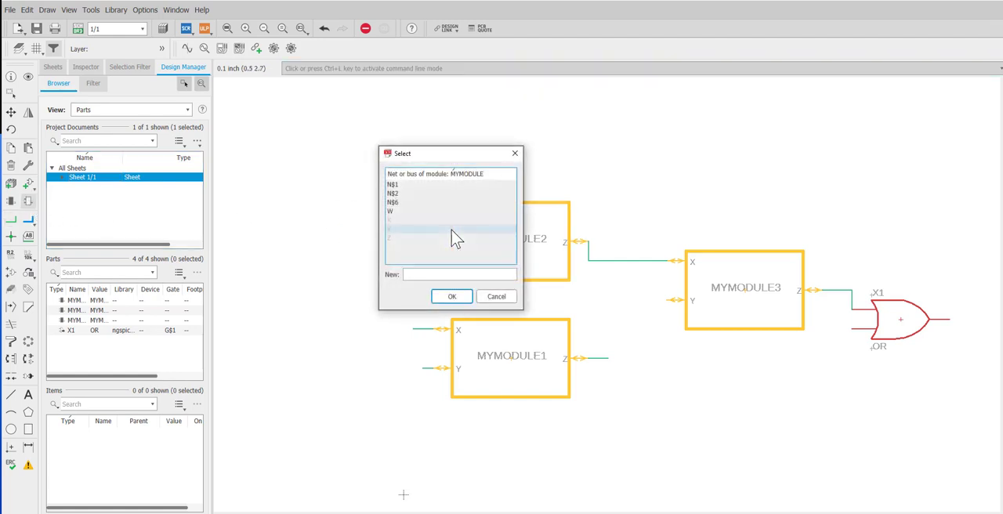
left_click(410, 210)
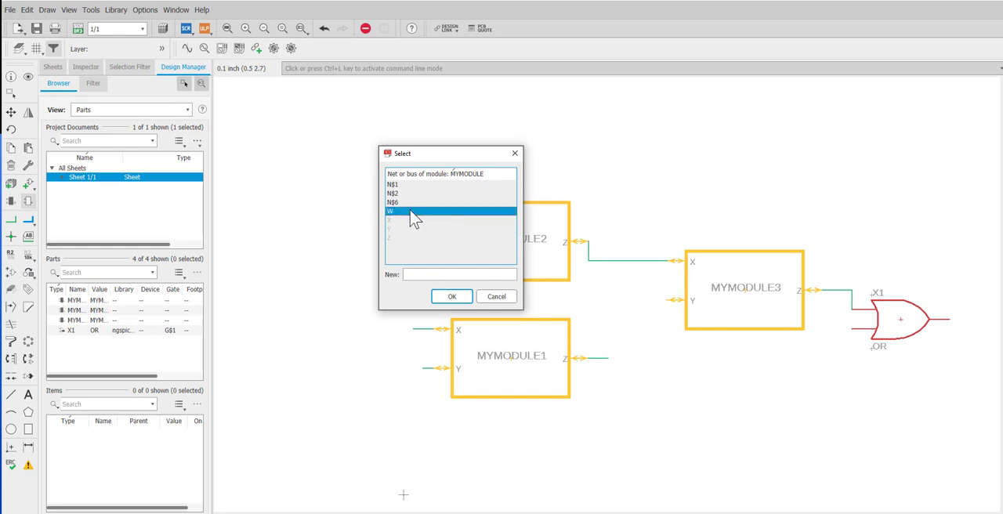
left_click(453, 296)
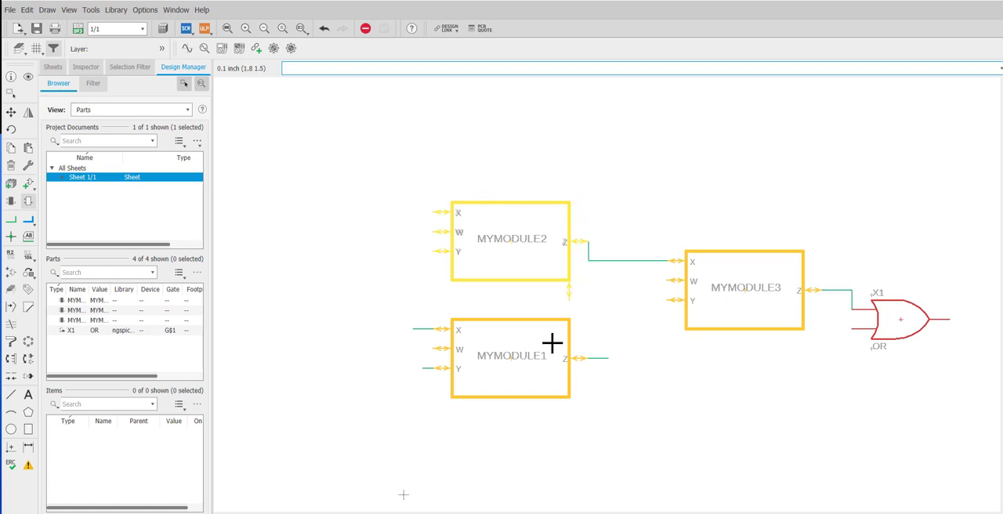
left_click(11, 92)
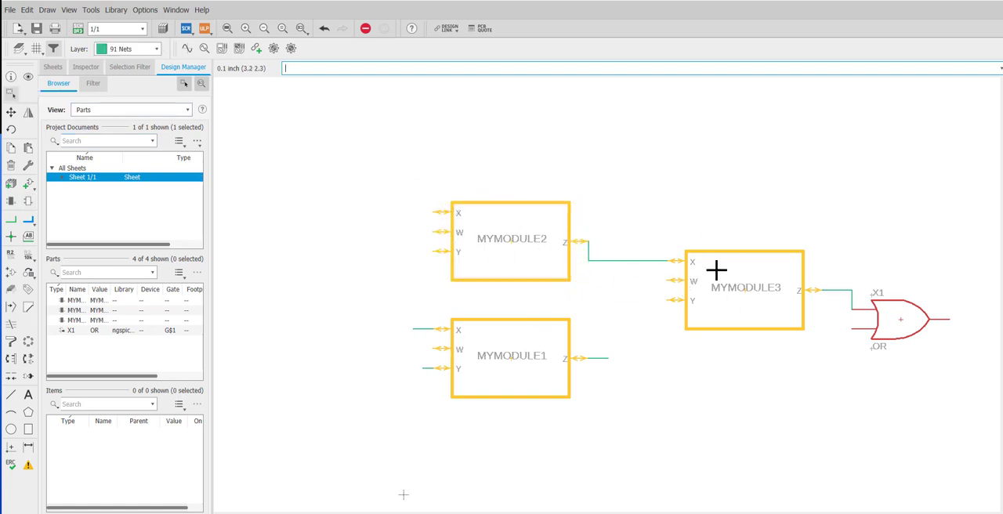